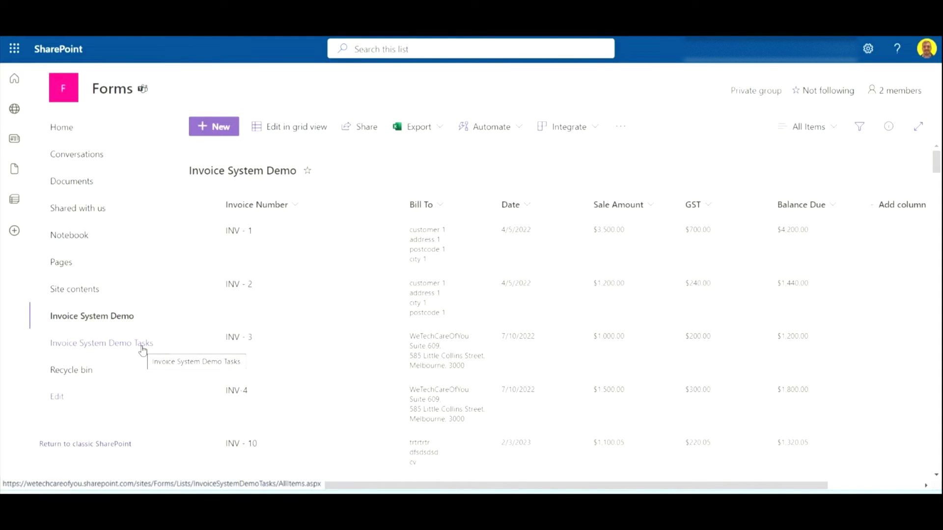
# Create a list named "Invoice System Demo - Archived" from the existing Invoice System Demo list, without showing it in site navigation
pyautogui.click(78, 299)
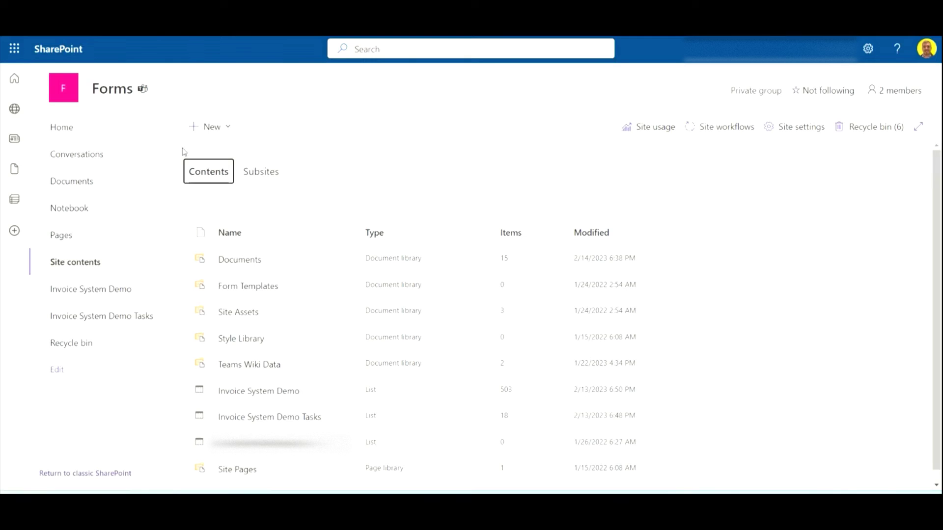
pyautogui.click(211, 126)
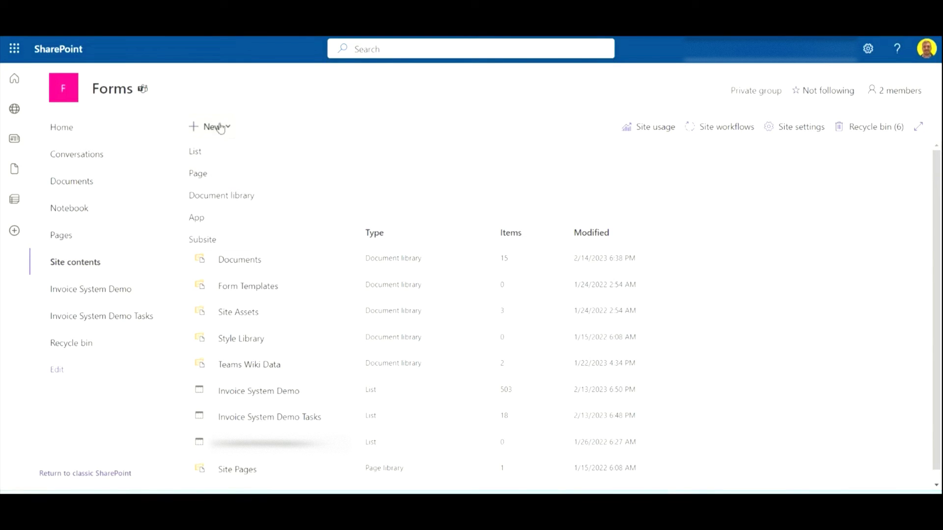
pyautogui.click(227, 151)
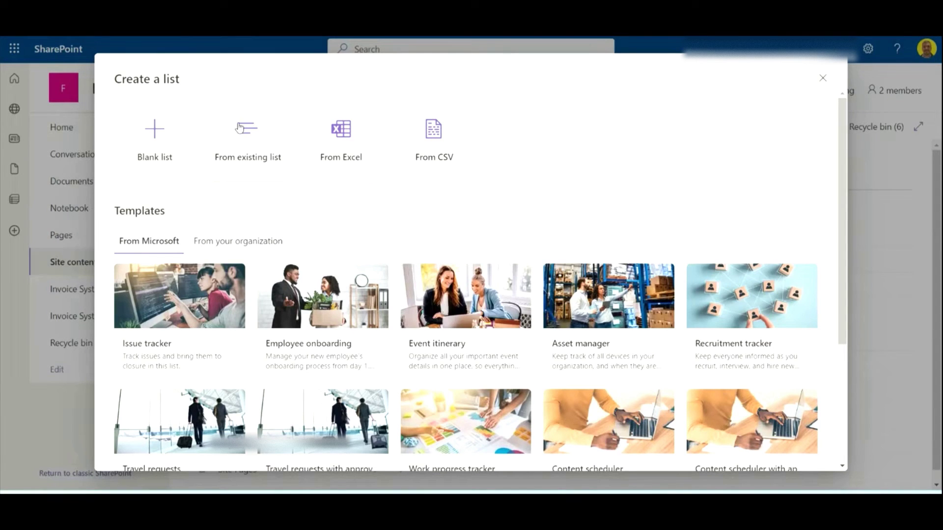
pyautogui.click(240, 128)
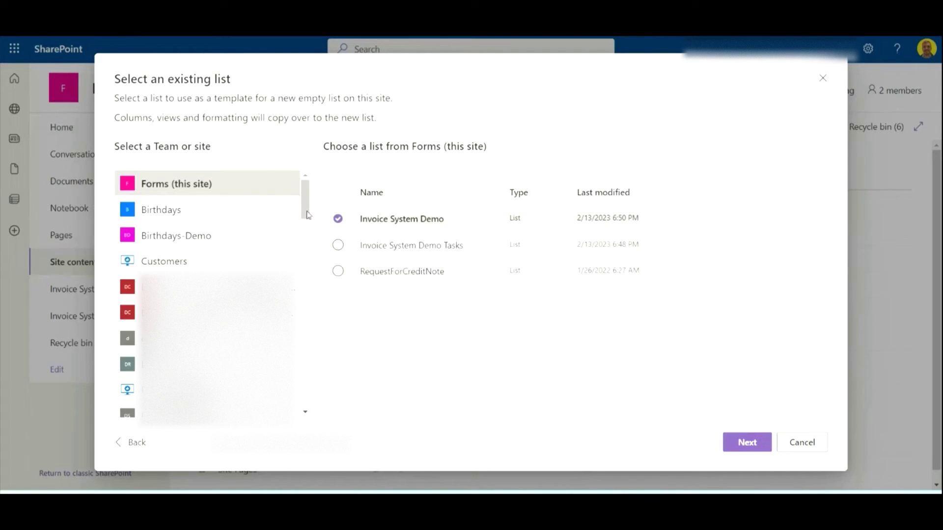
pyautogui.click(749, 444)
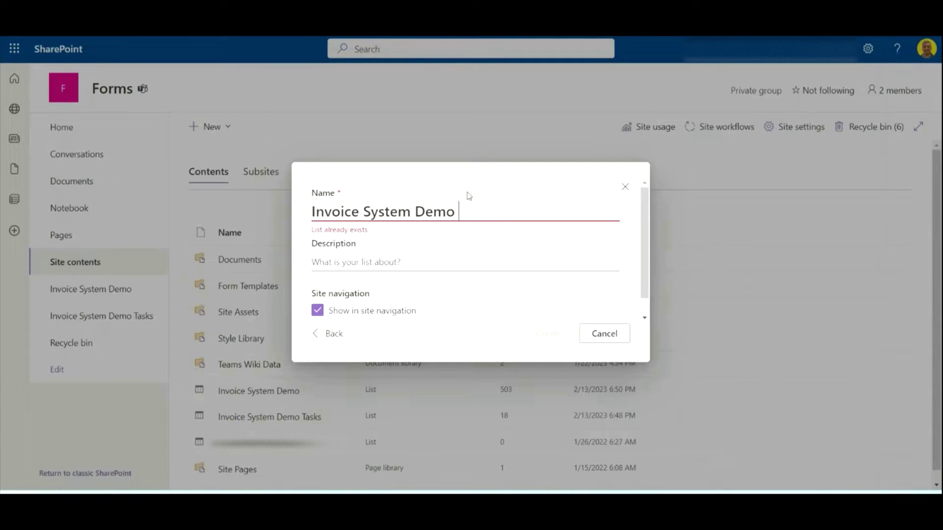
pyautogui.write('Archived')
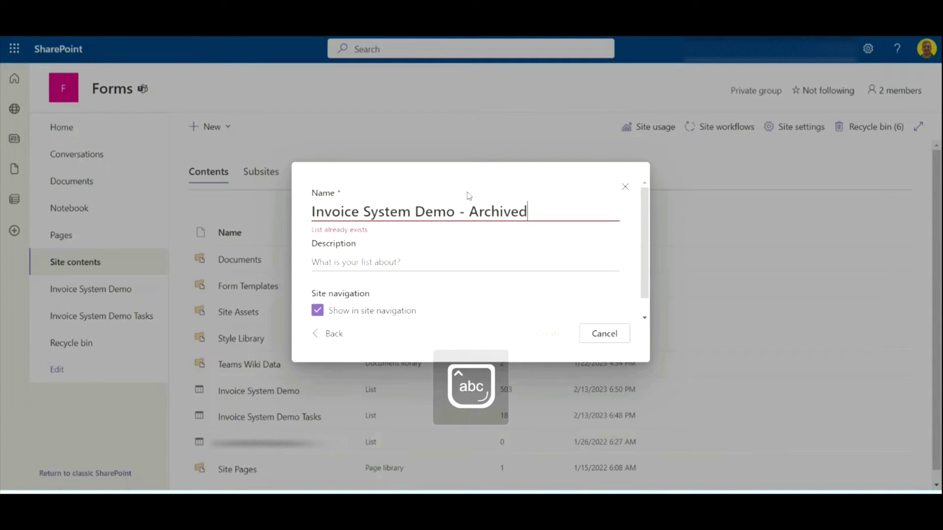
pyautogui.click(334, 311)
pyautogui.click(560, 340)
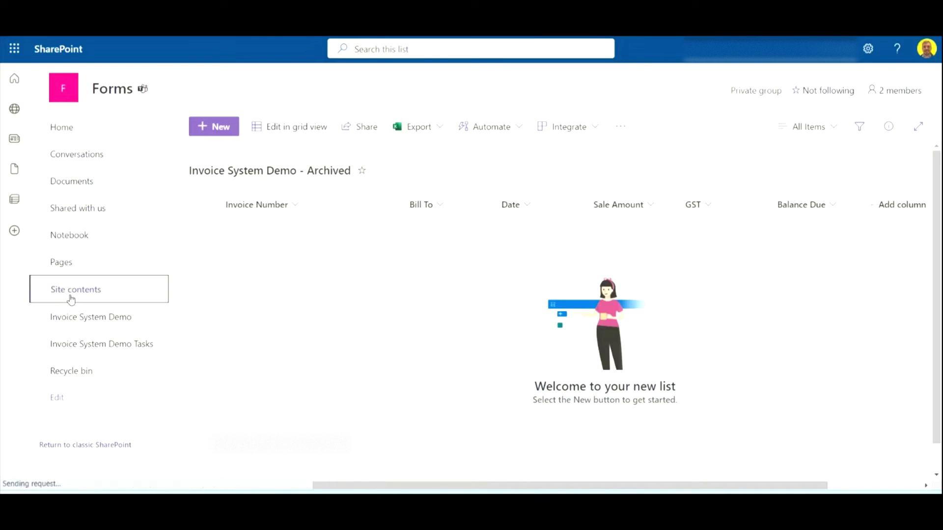
# Create a list named "Invoice System Demo Tasks - Archived" from the existing Invoice System Demo Tasks list, without showing it in site navigation
pyautogui.click(69, 295)
pyautogui.click(209, 126)
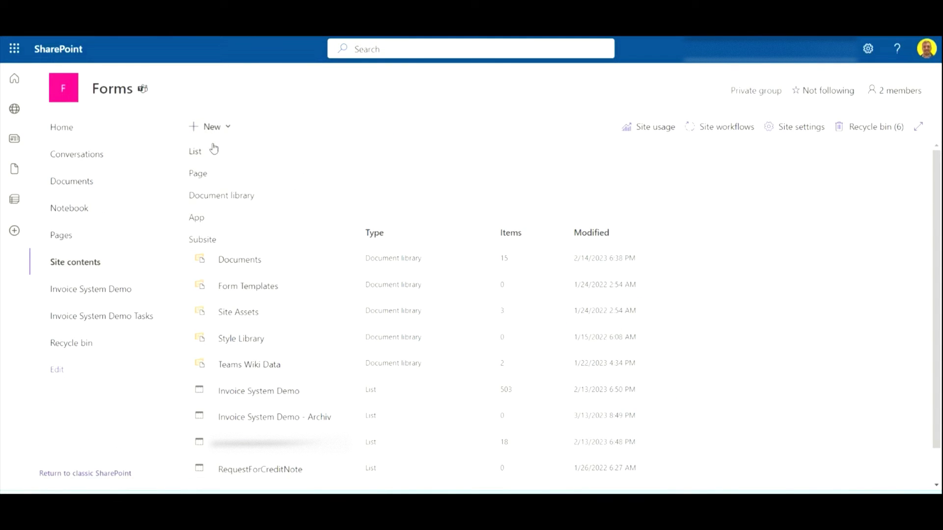
pyautogui.click(212, 150)
pyautogui.click(253, 142)
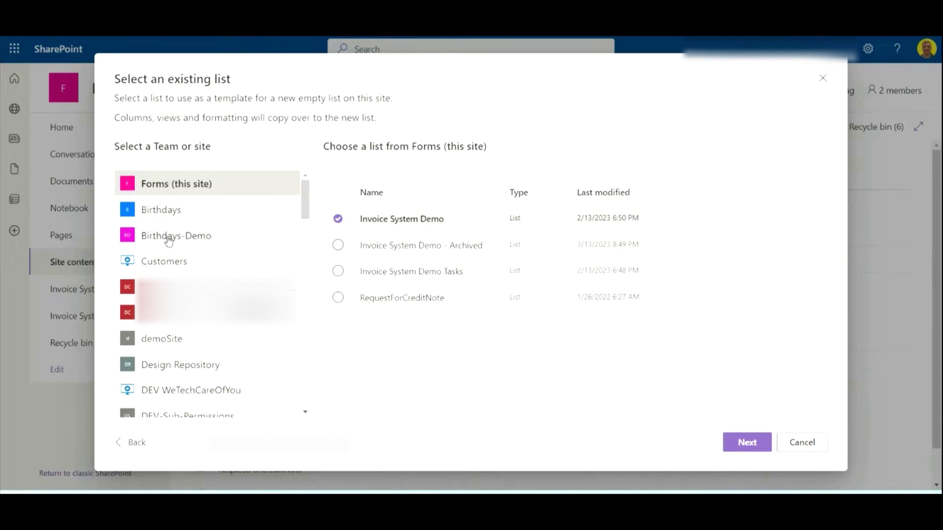
pyautogui.click(418, 272)
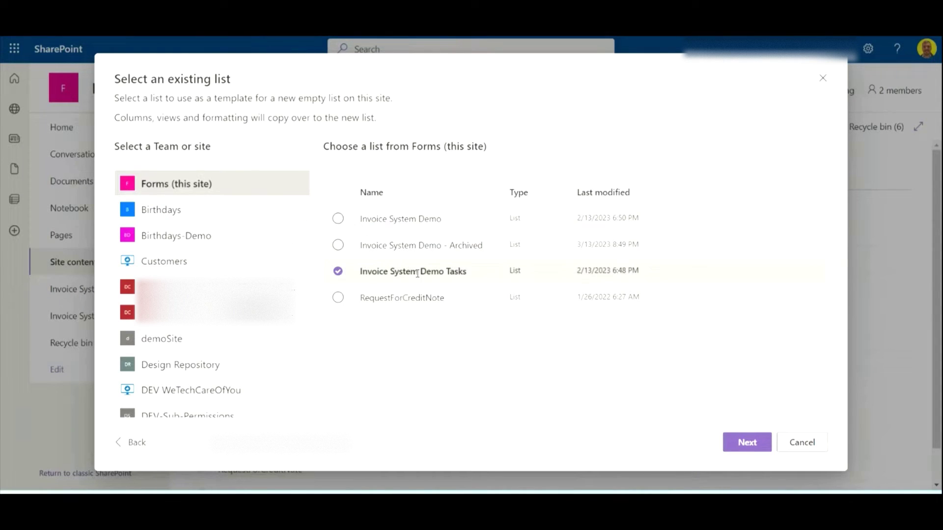
pyautogui.click(747, 442)
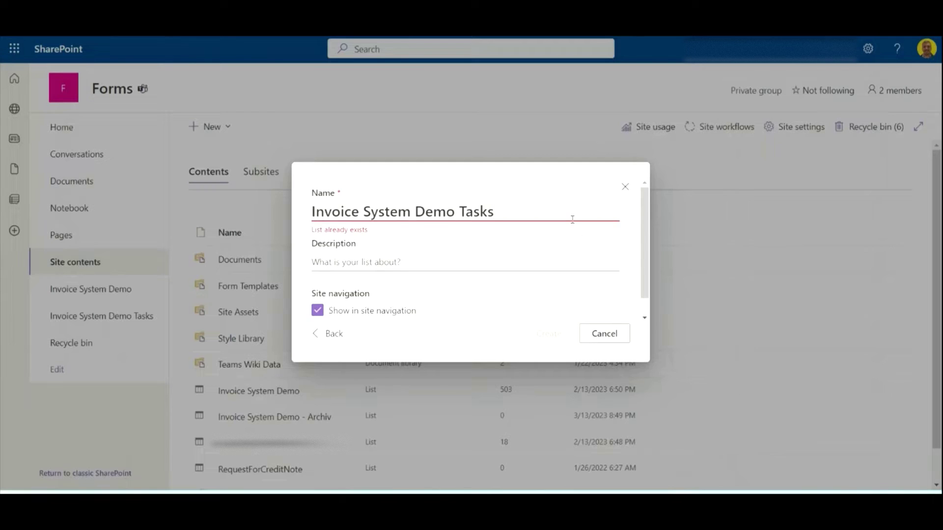
pyautogui.write('- Archived')
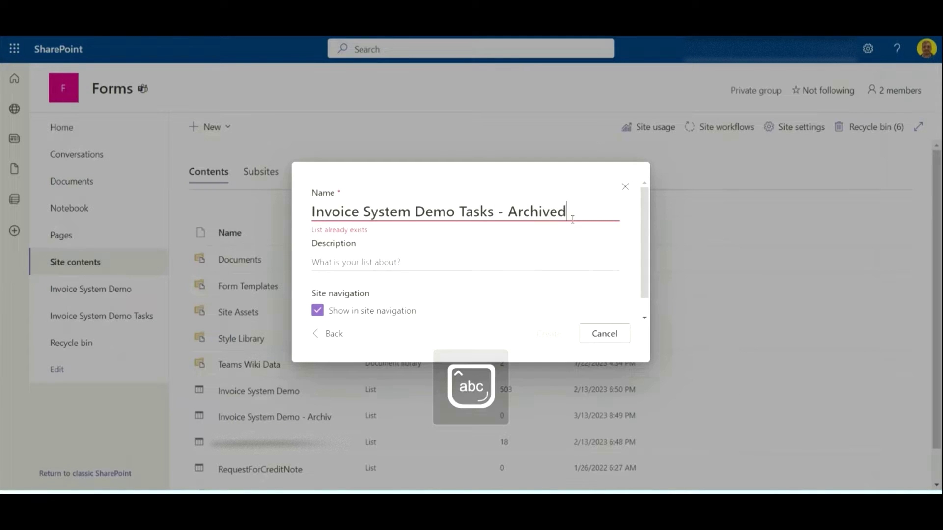
pyautogui.click(318, 311)
pyautogui.click(545, 337)
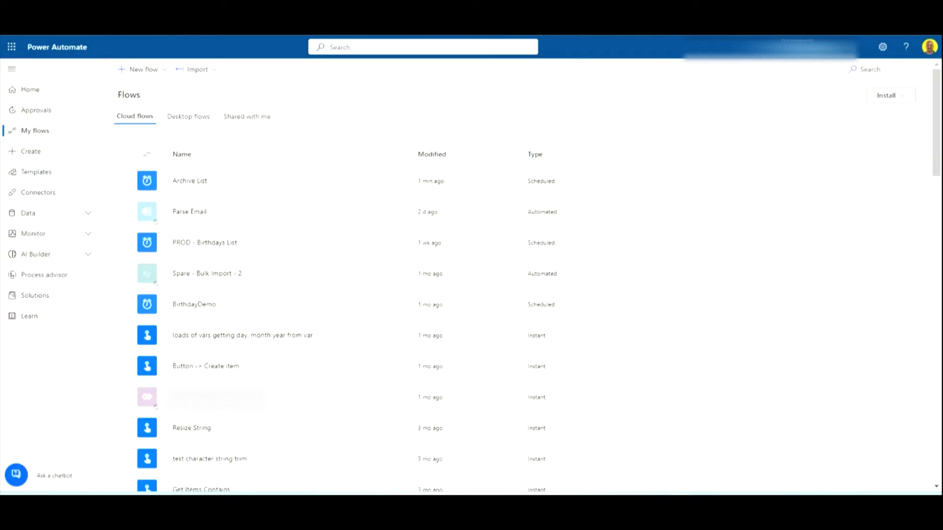
# In Power Automate, create a scheduled cloud flow named "DEMO PRODUCTION - Invoice Generator Archive" that repeats every 1 day
pyautogui.click(147, 69)
pyautogui.click(162, 196)
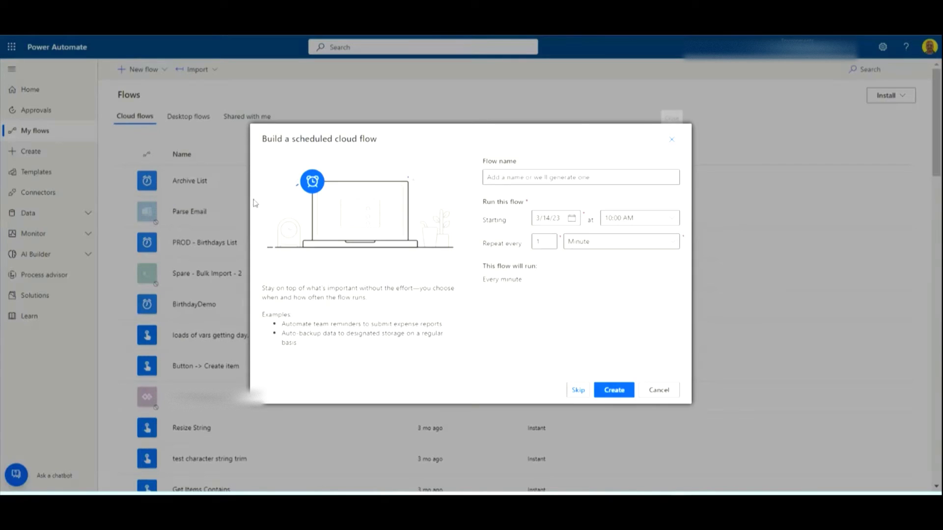
pyautogui.write('DEMO PRODUCTION - Invoice Generator')
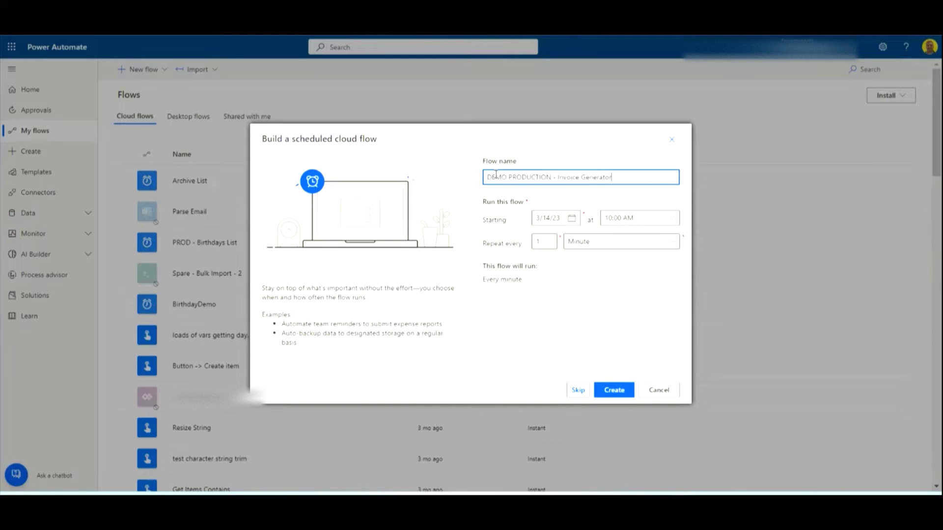
pyautogui.press('capslock')
pyautogui.write('Archive')
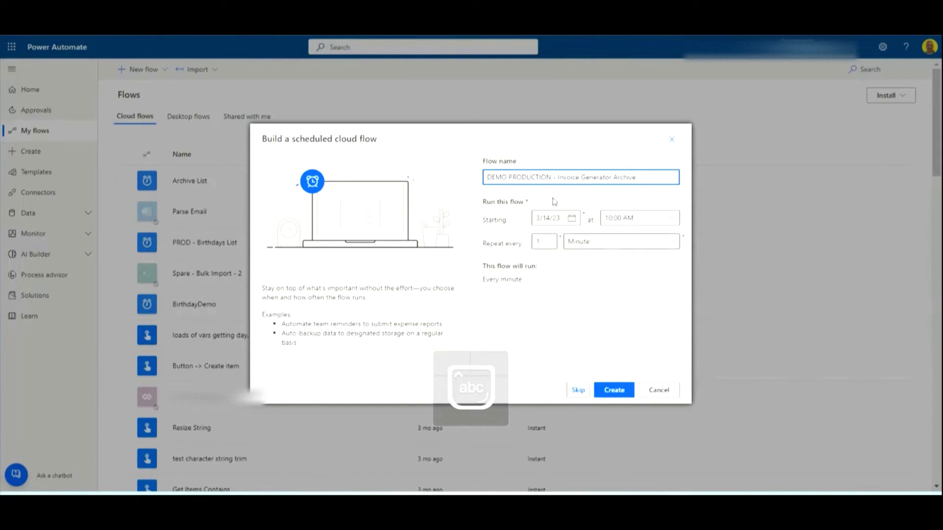
pyautogui.click(595, 242)
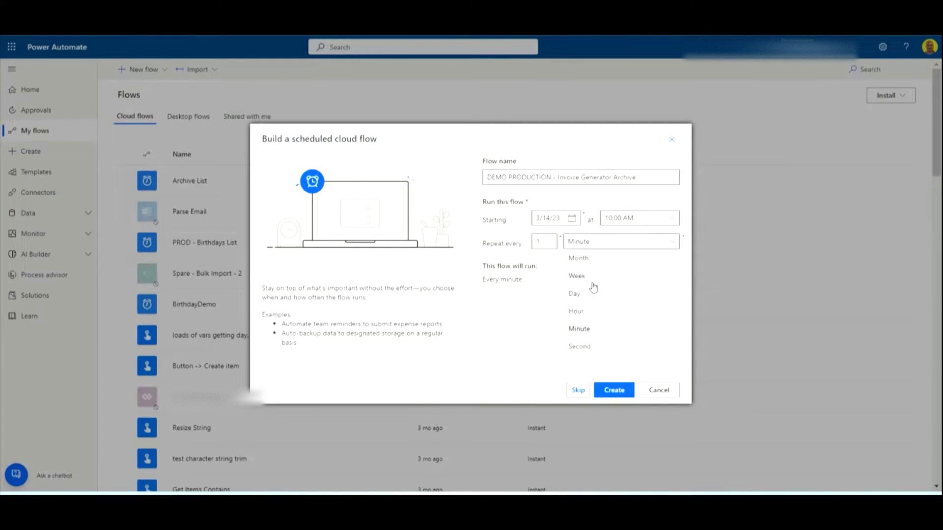
pyautogui.click(582, 295)
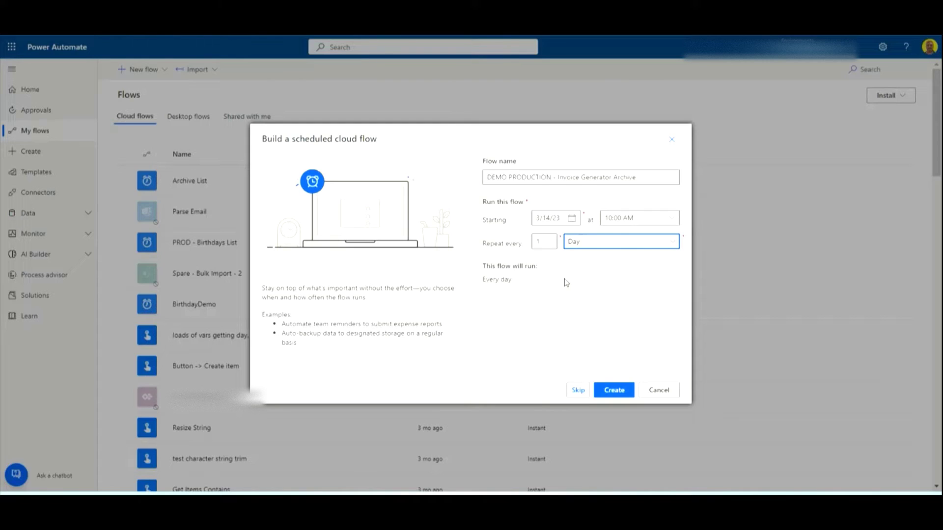
pyautogui.click(622, 394)
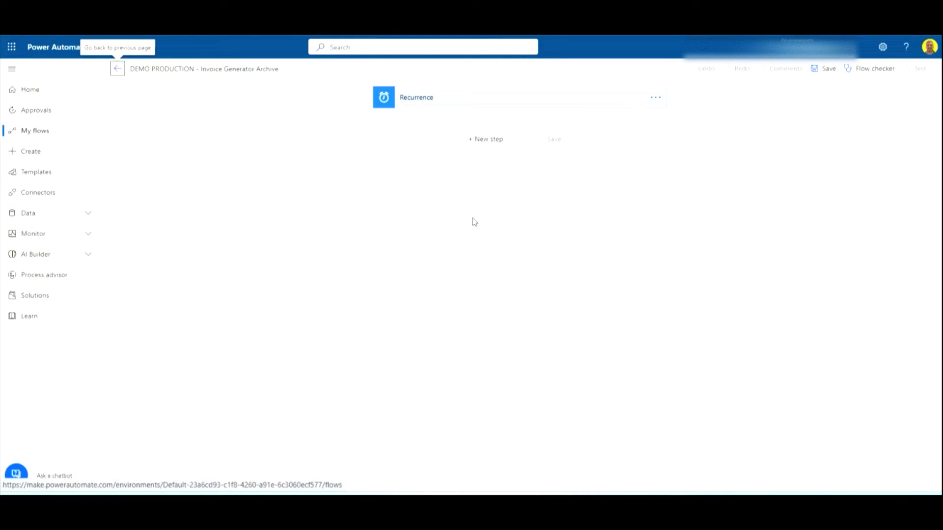
# Add a SharePoint Get items action after the recurrence, using the Forms site and the Invoice System Demo list
pyautogui.click(485, 141)
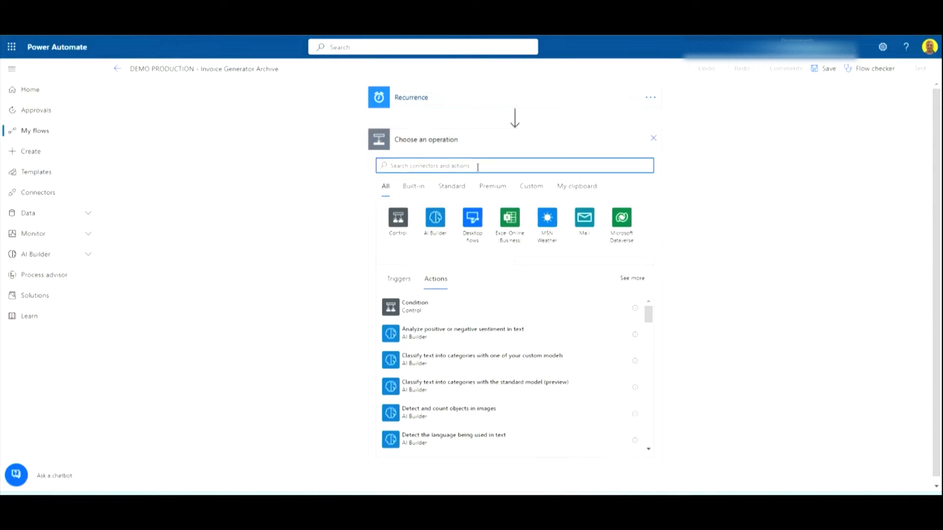
pyautogui.write('get items')
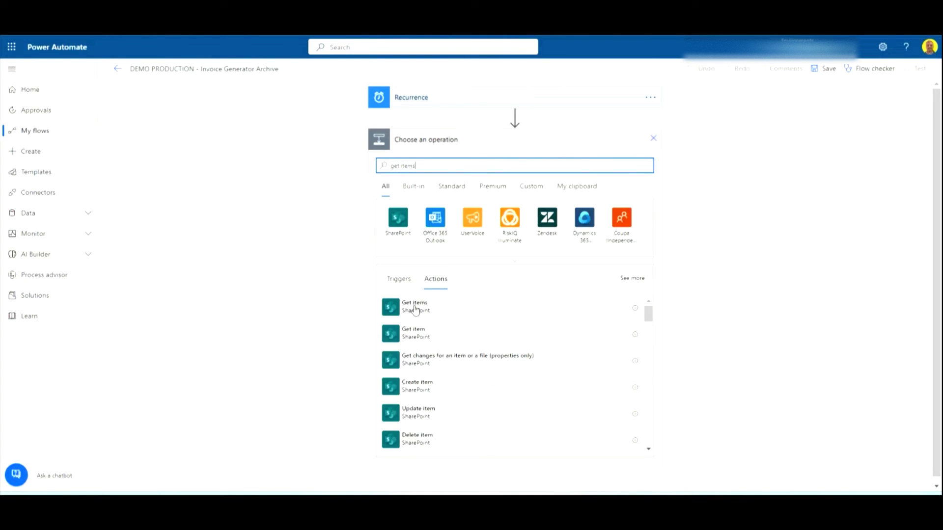
pyautogui.click(414, 304)
pyautogui.click(648, 169)
pyautogui.click(479, 176)
pyautogui.click(480, 180)
pyautogui.click(480, 195)
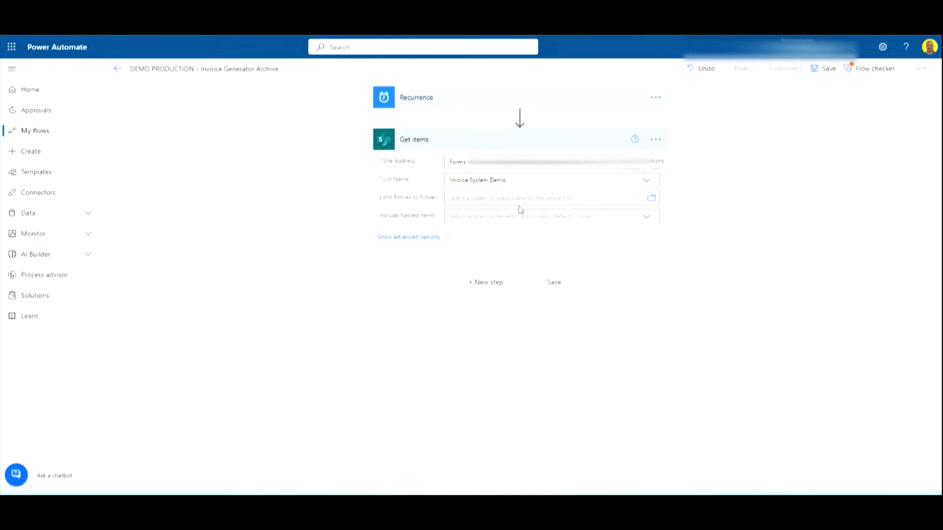
pyautogui.click(419, 238)
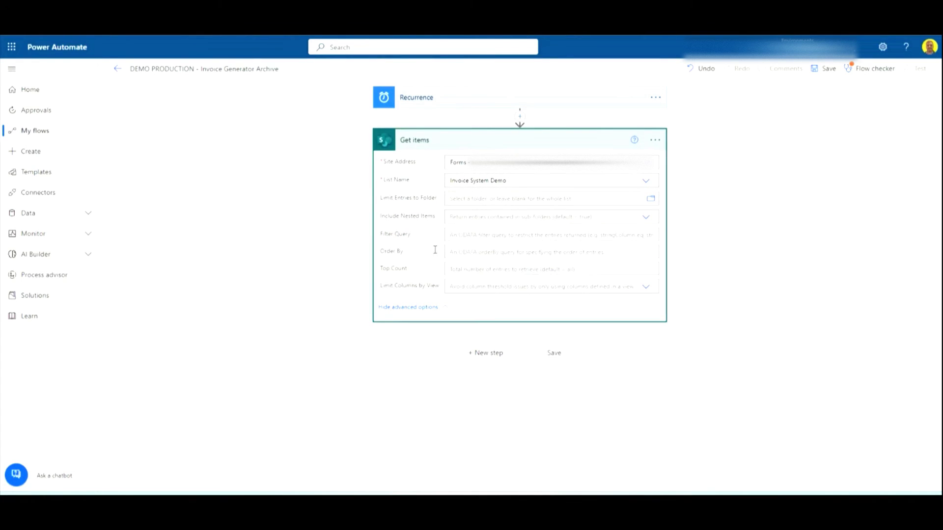
pyautogui.click(424, 308)
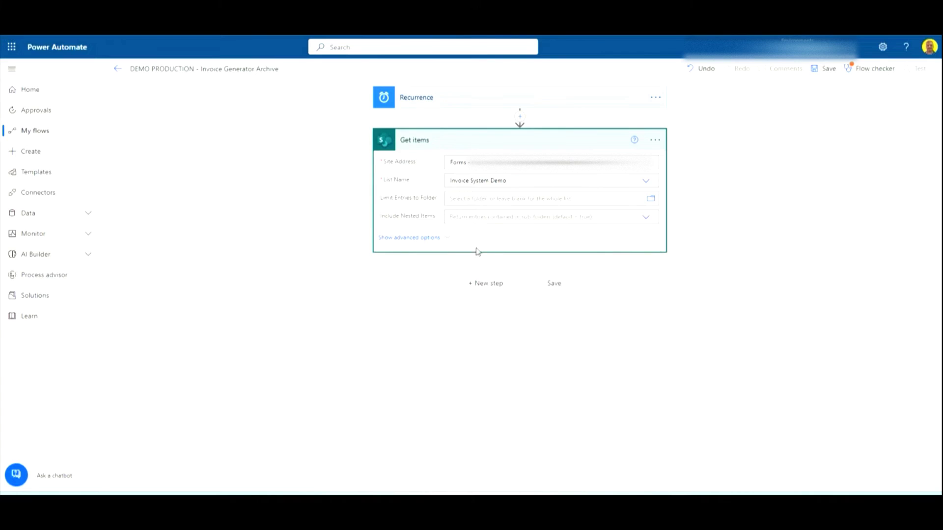
# Add an Apply to each loop after Get items that iterates over its value output
pyautogui.click(477, 285)
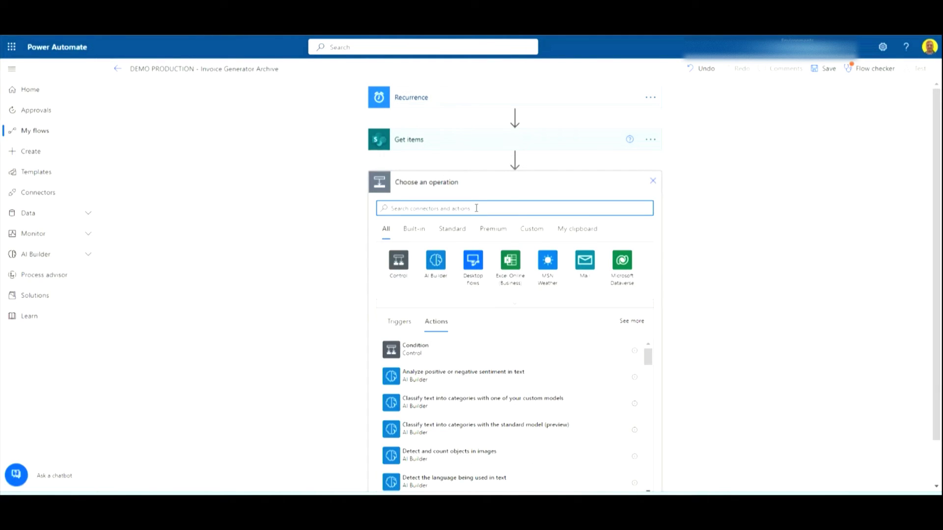
pyautogui.write('apply')
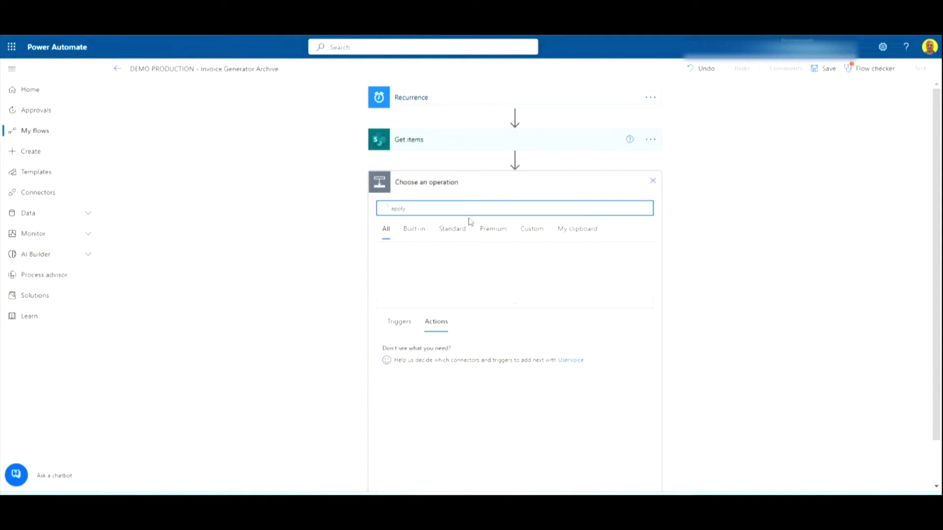
pyautogui.click(405, 372)
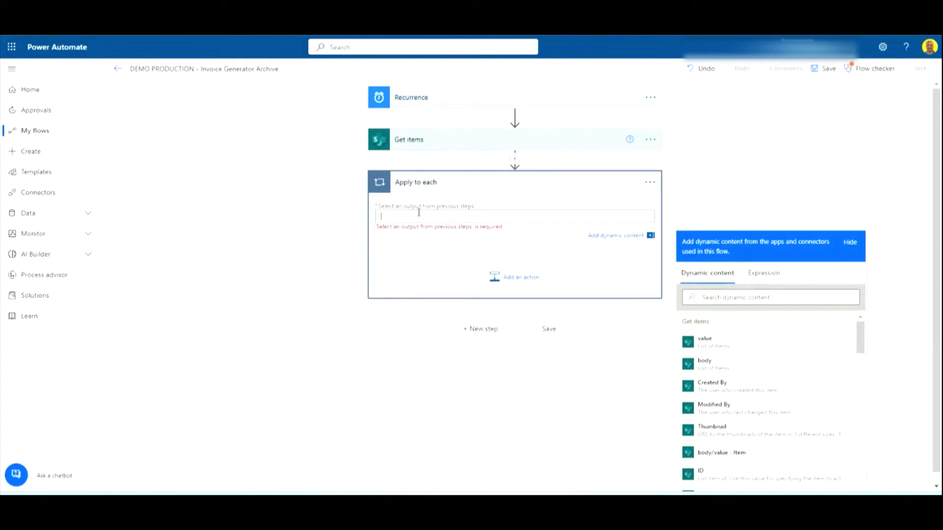
pyautogui.click(709, 347)
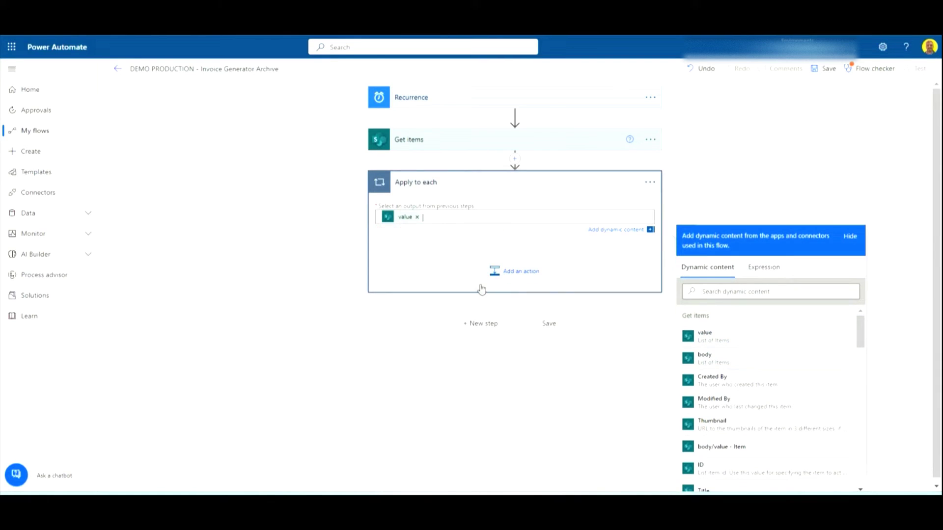
# Add a Condition inside the Apply to each loop with the Get items Date as its first value
pyautogui.click(512, 272)
pyautogui.write('condition')
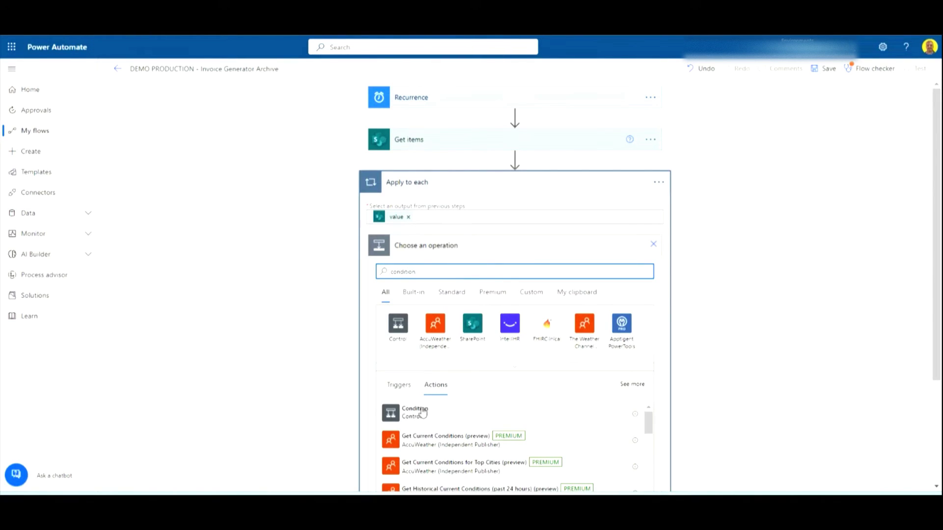
pyautogui.click(422, 411)
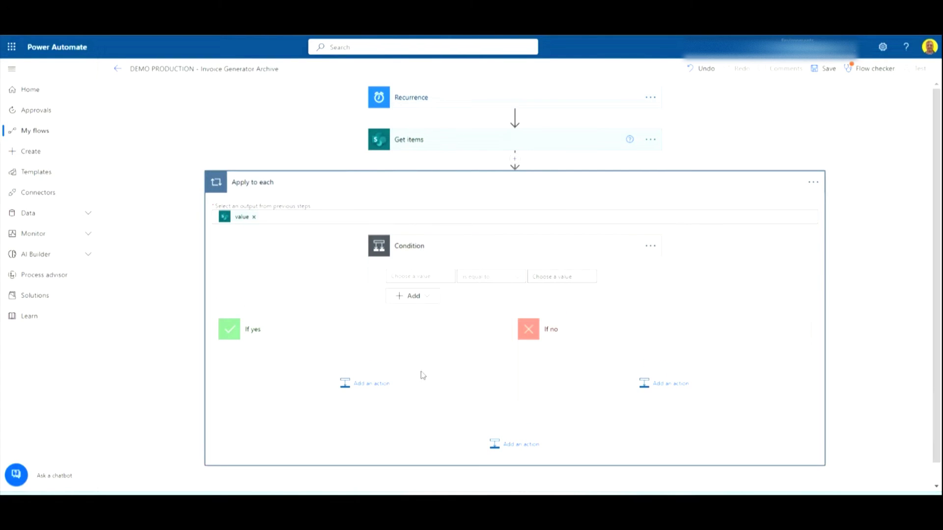
pyautogui.click(448, 279)
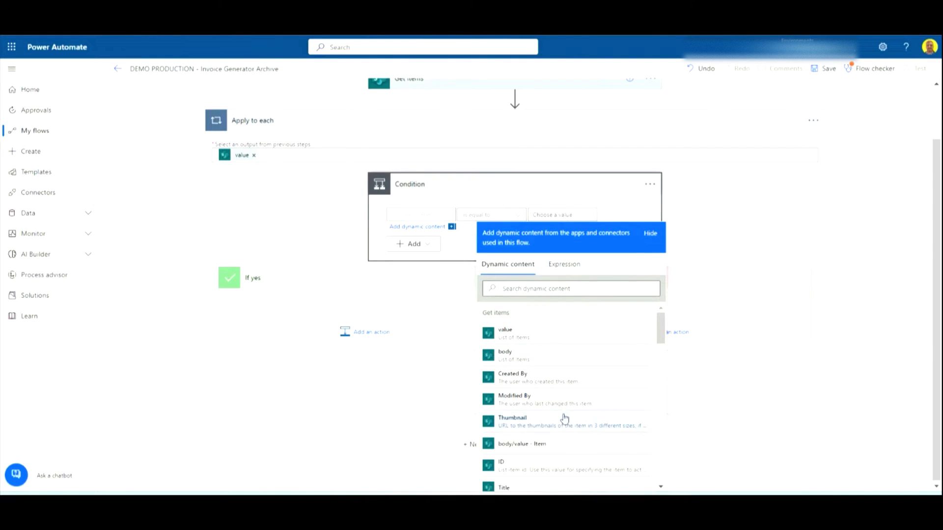
pyautogui.scroll(-2, 560, 416)
pyautogui.scroll(-2, 557, 417)
pyautogui.click(532, 413)
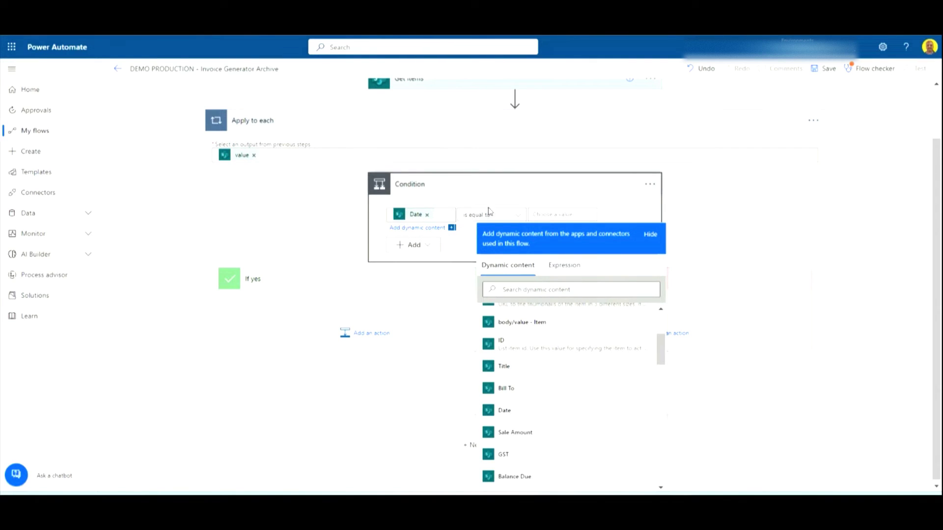
pyautogui.click(548, 214)
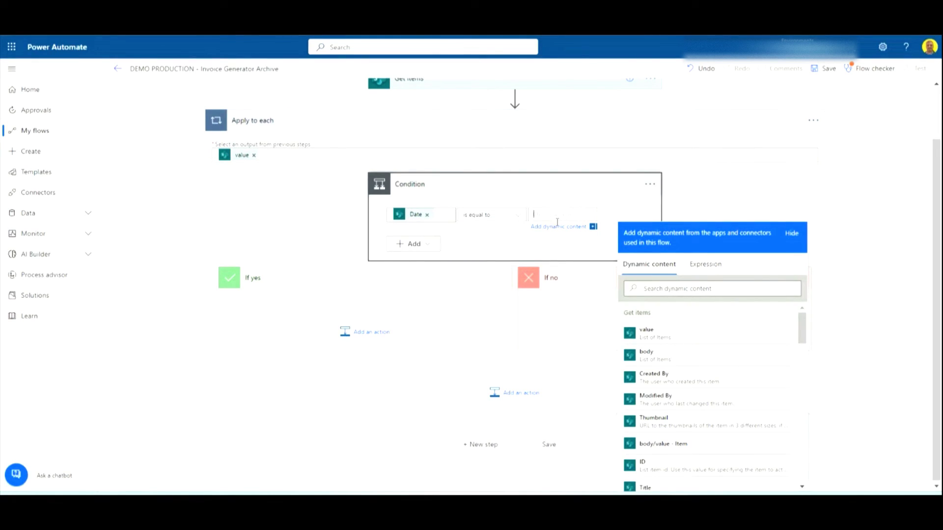
pyautogui.click(705, 264)
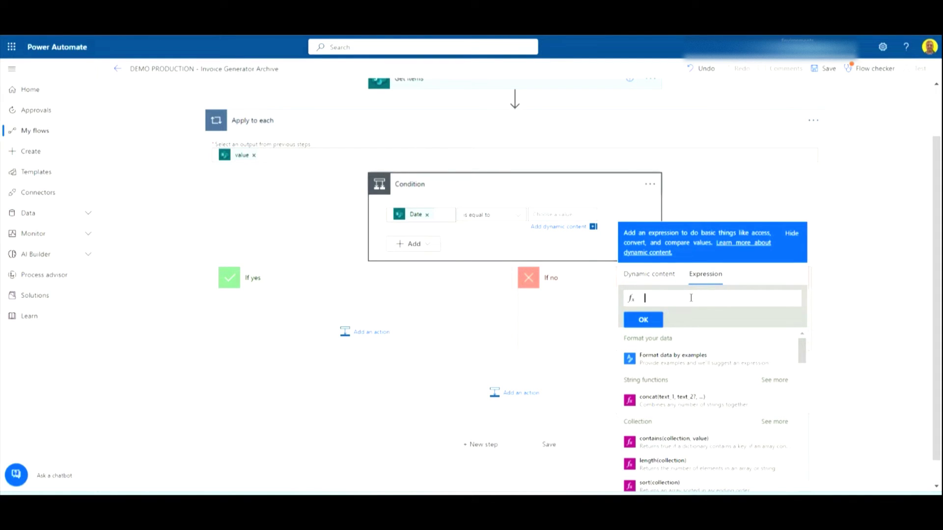
pyautogui.write('addDays(utcNow(), -90)')
pyautogui.moveTo(678, 299); pyautogui.dragTo(727, 299)
# Set the condition to check that Date is less than the expression addDays(utcNow(), -90)
pyautogui.click(480, 217)
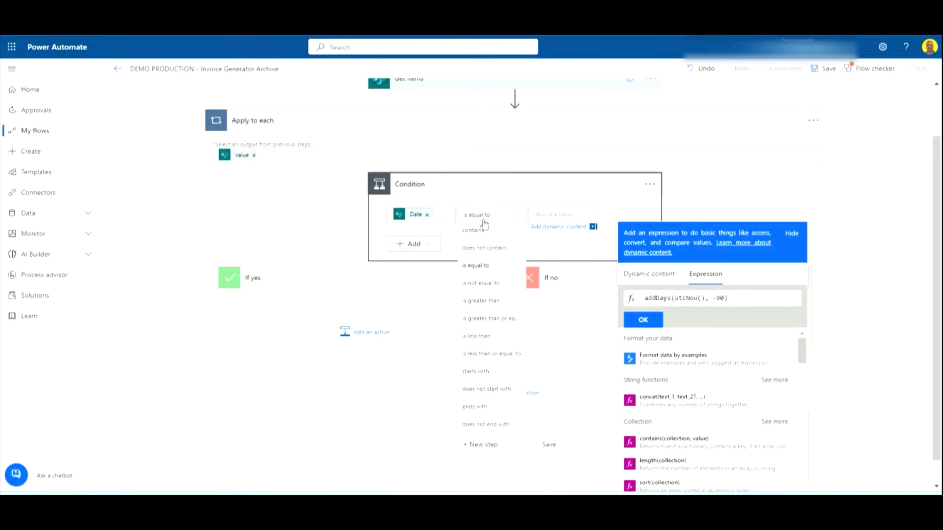
pyautogui.click(484, 336)
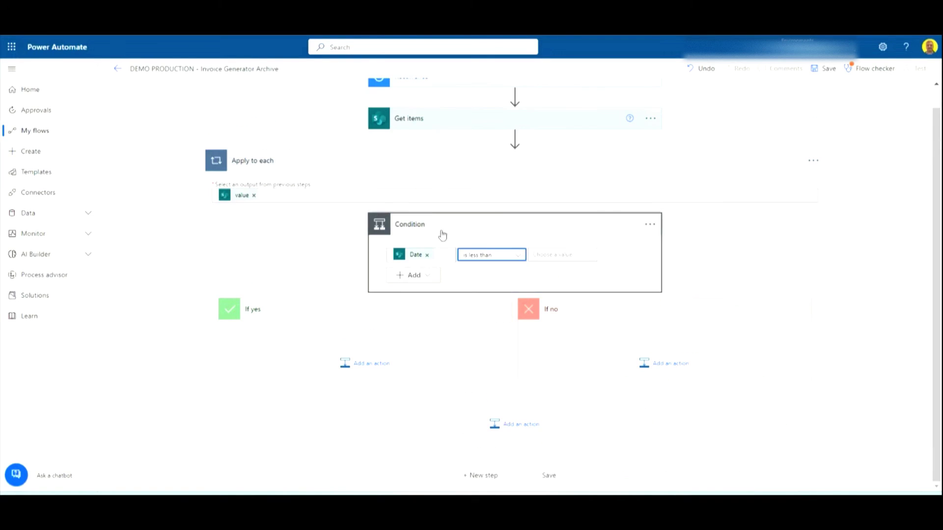
pyautogui.click(540, 255)
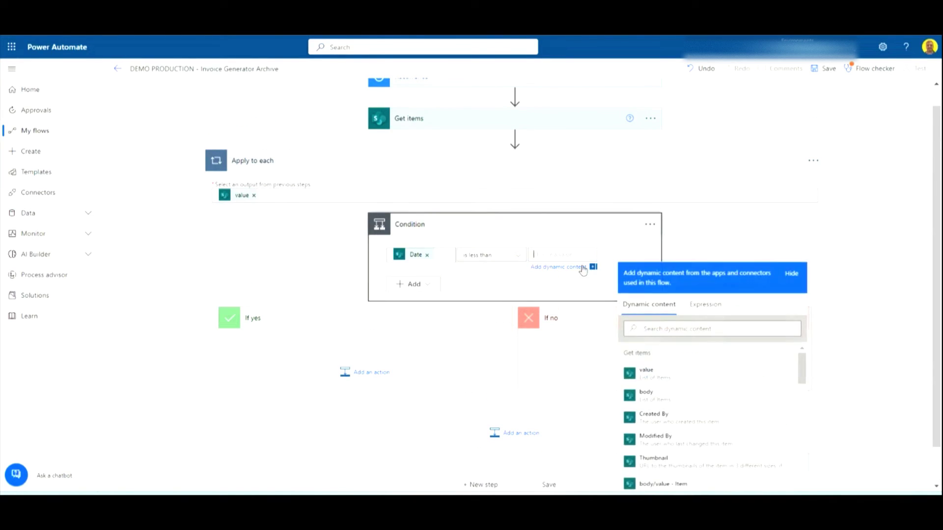
pyautogui.click(700, 312)
pyautogui.write('addDays(utcNow(), -90)')
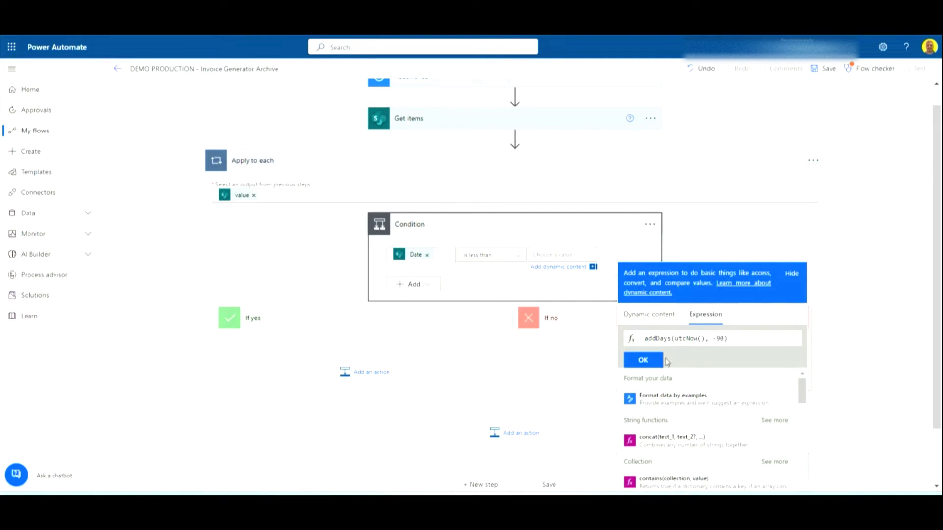
pyautogui.click(643, 360)
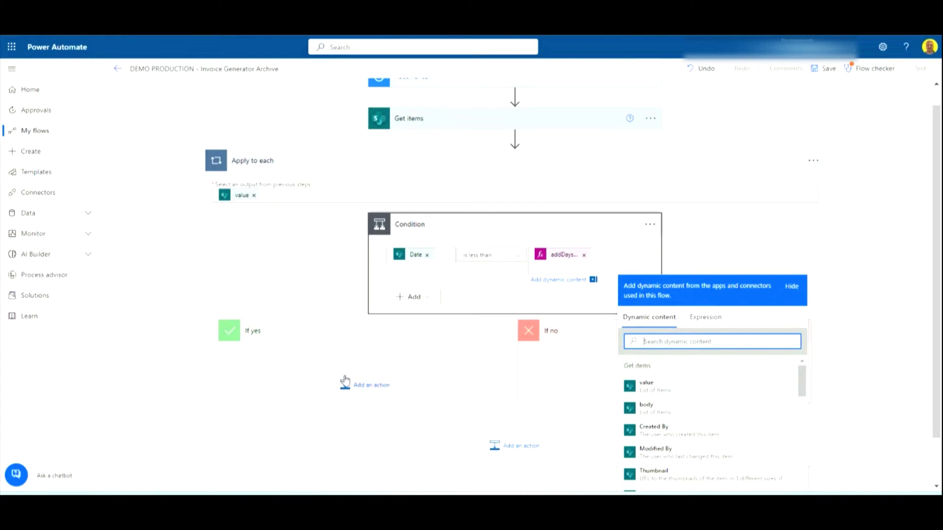
pyautogui.scroll(-1, 372, 340)
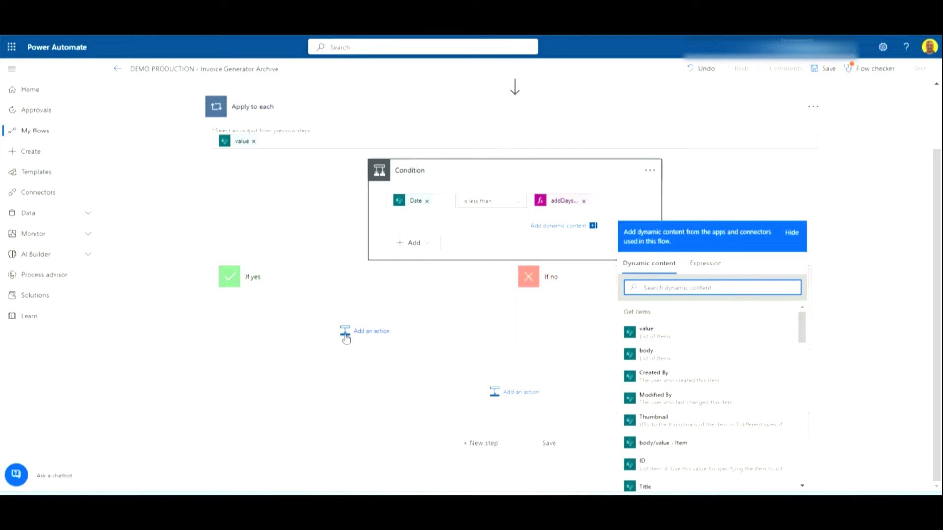
pyautogui.click(310, 311)
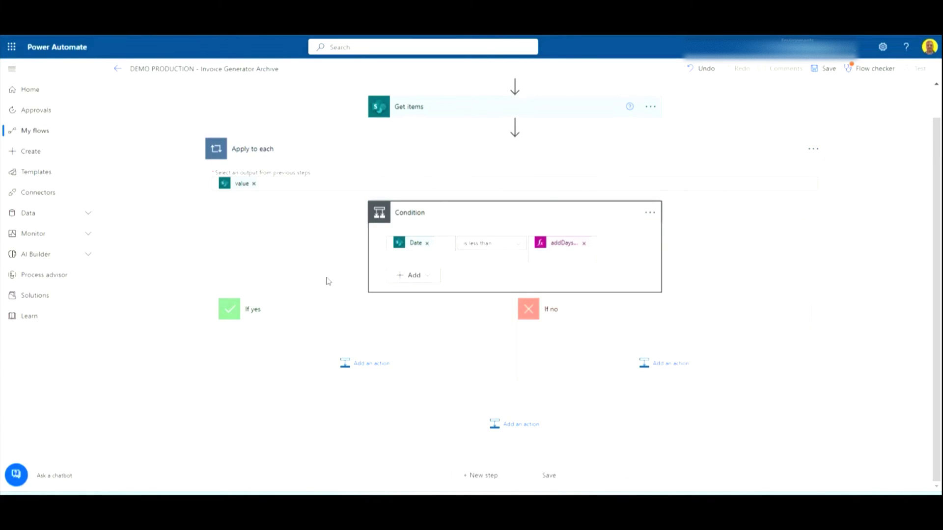
# Add a SharePoint Create item action to the If yes branch, using the Forms site and the Invoice System Demo - Archived list
pyautogui.click(372, 328)
pyautogui.write('create item')
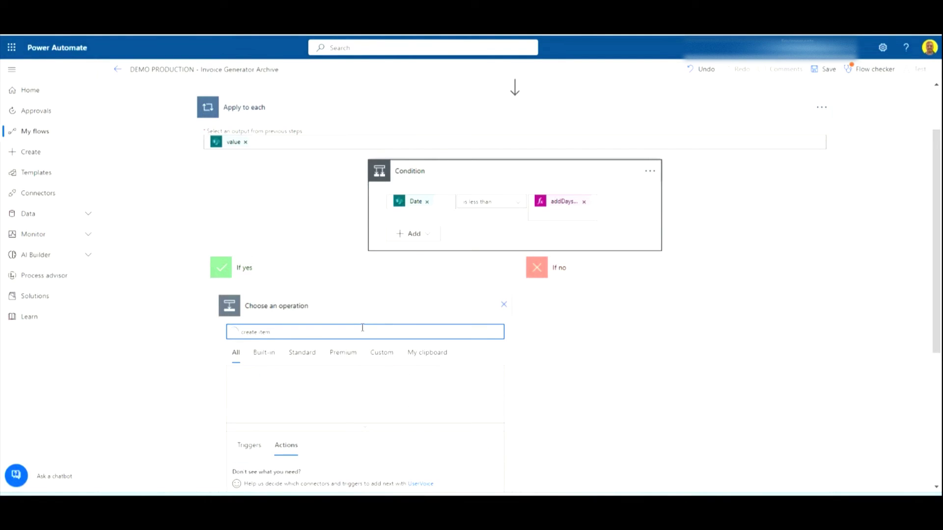
pyautogui.click(280, 473)
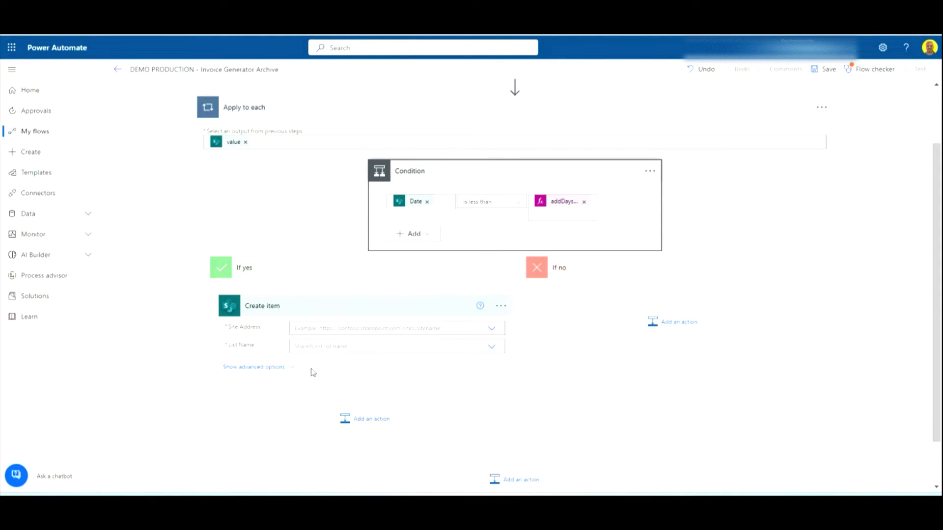
pyautogui.click(491, 328)
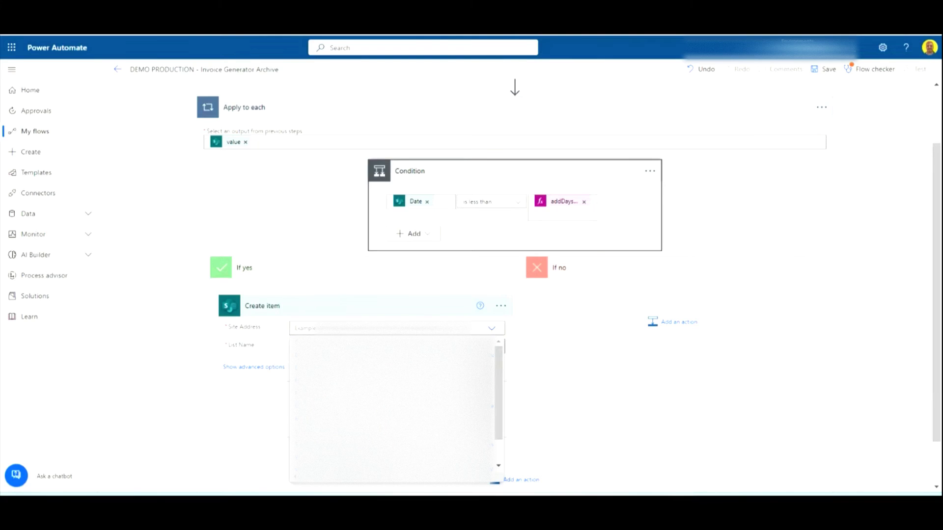
pyautogui.click(435, 346)
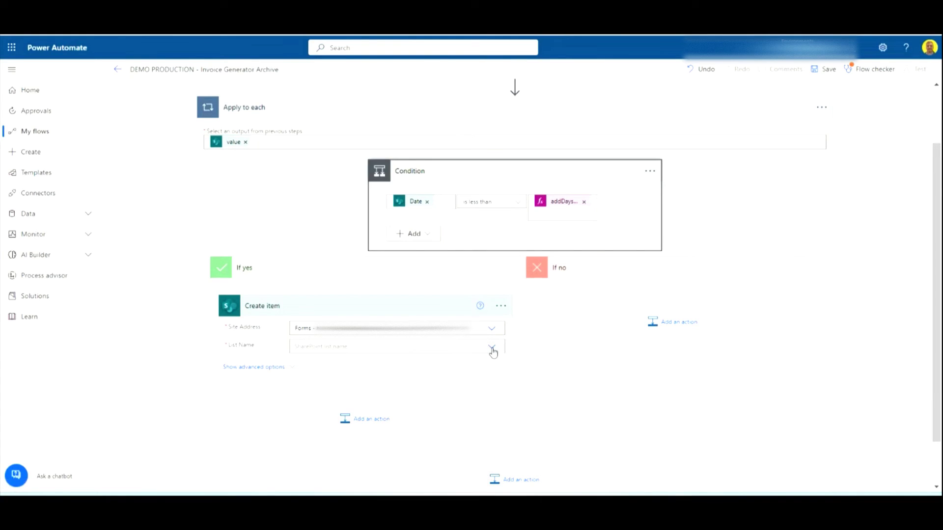
pyautogui.click(492, 350)
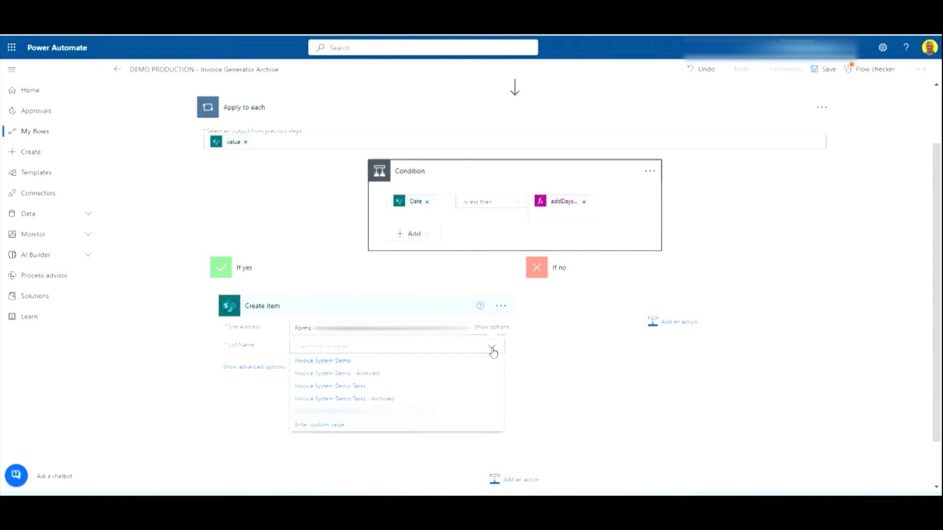
pyautogui.click(354, 375)
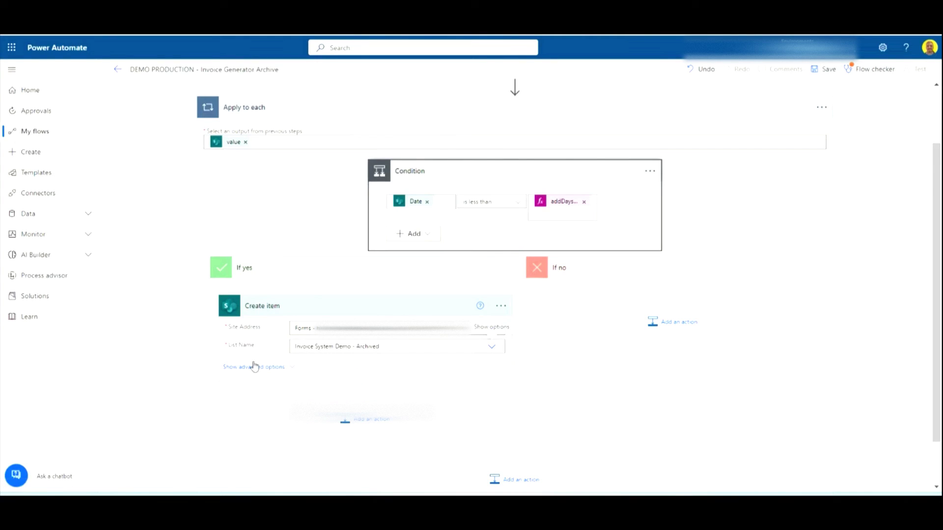
# Fill the Create item action's Title, Bill To and Date fields with the matching Get items values
pyautogui.scroll(-1, 305, 338)
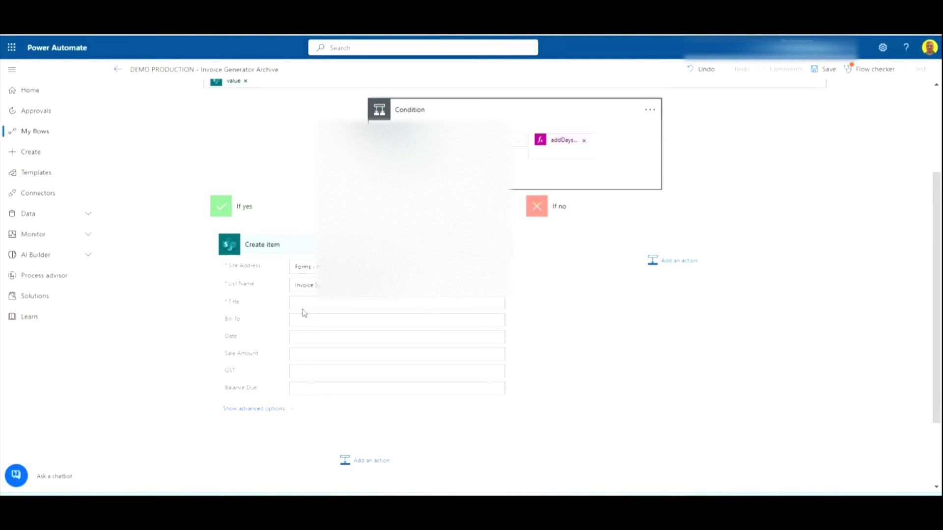
pyautogui.scroll(-1, 609, 316)
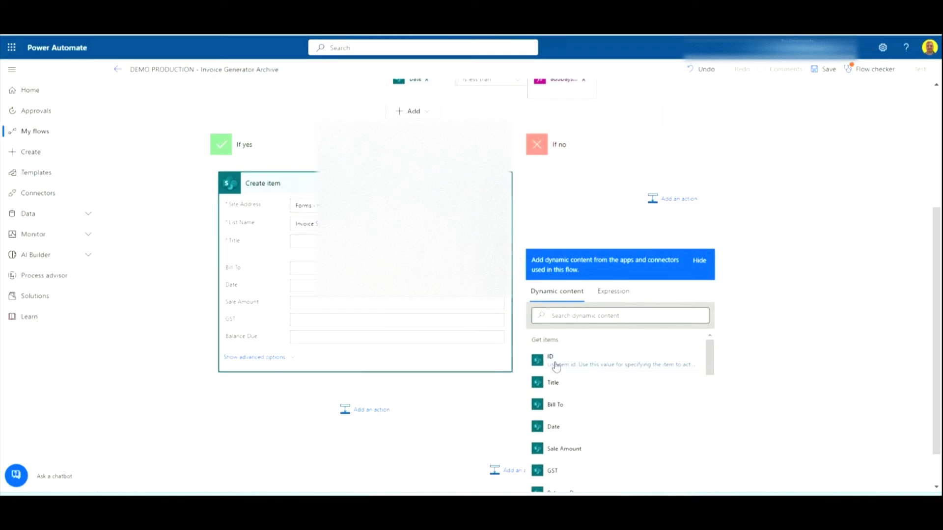
pyautogui.click(553, 382)
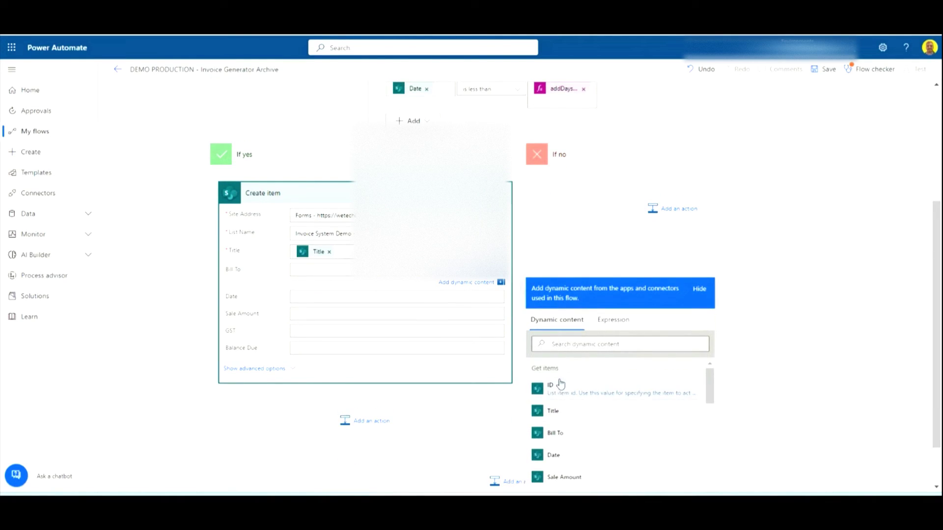
pyautogui.click(555, 433)
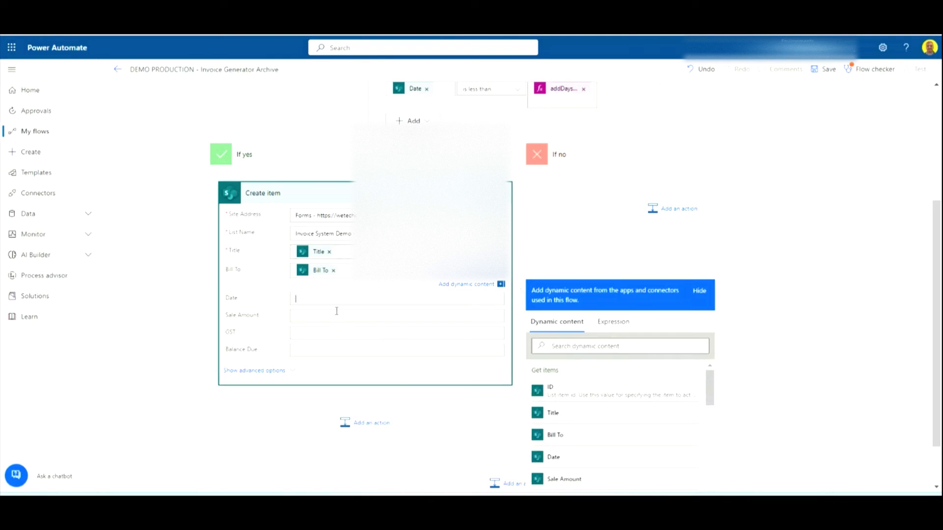
pyautogui.scroll(-5, 600, 441)
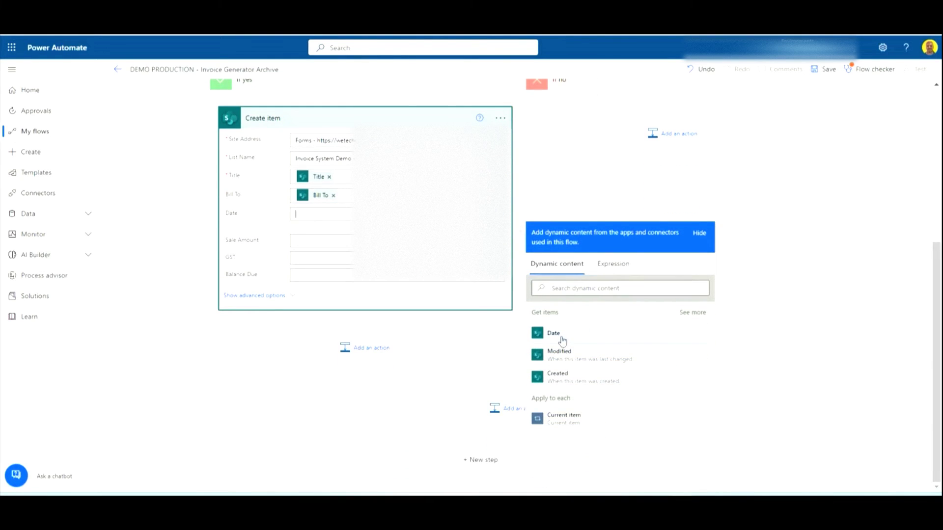
pyautogui.click(553, 334)
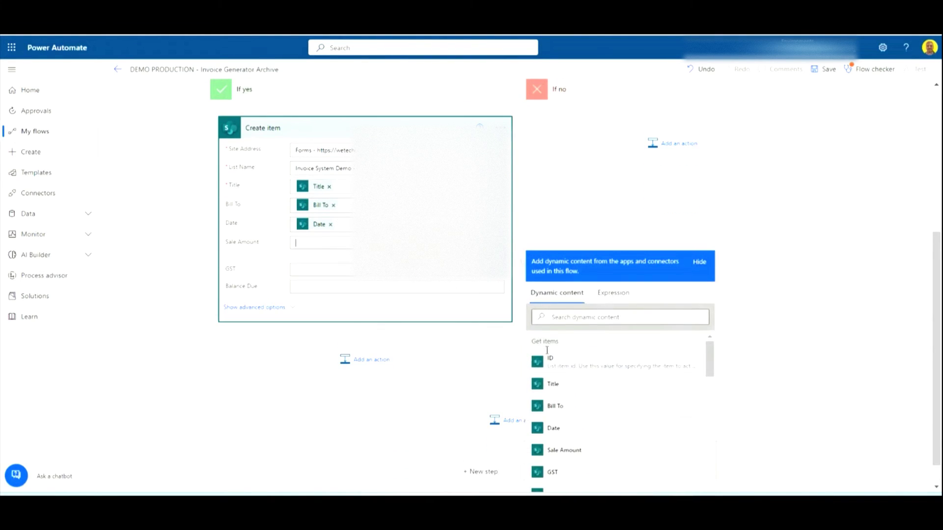
# Fill the Create item action's Sale Amount, GST and Balance Due fields with the matching Get items values and collapse the action
pyautogui.click(564, 450)
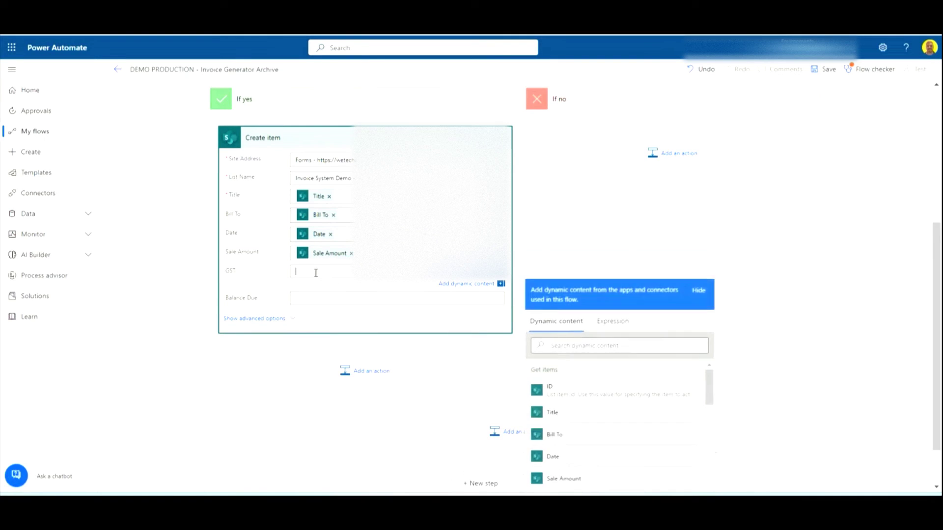
pyautogui.scroll(-1, 579, 446)
pyautogui.click(580, 442)
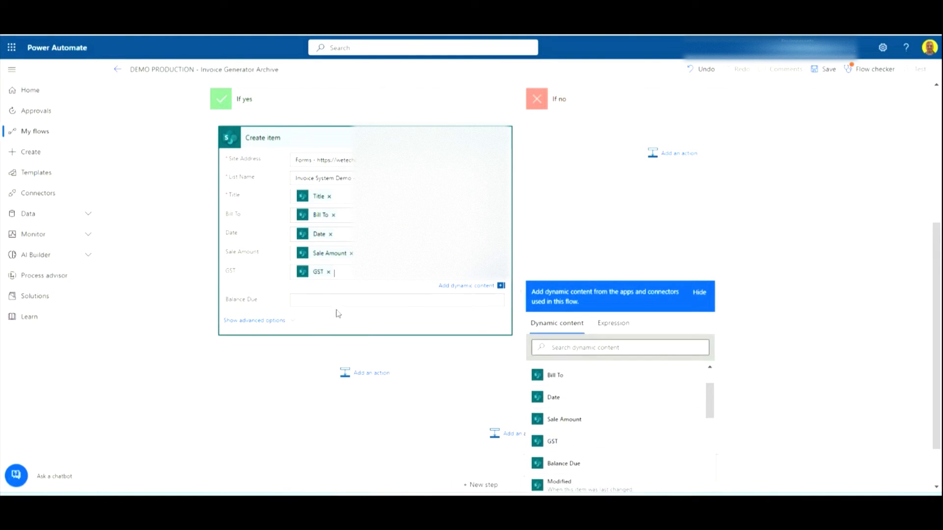
pyautogui.scroll(-1, 607, 442)
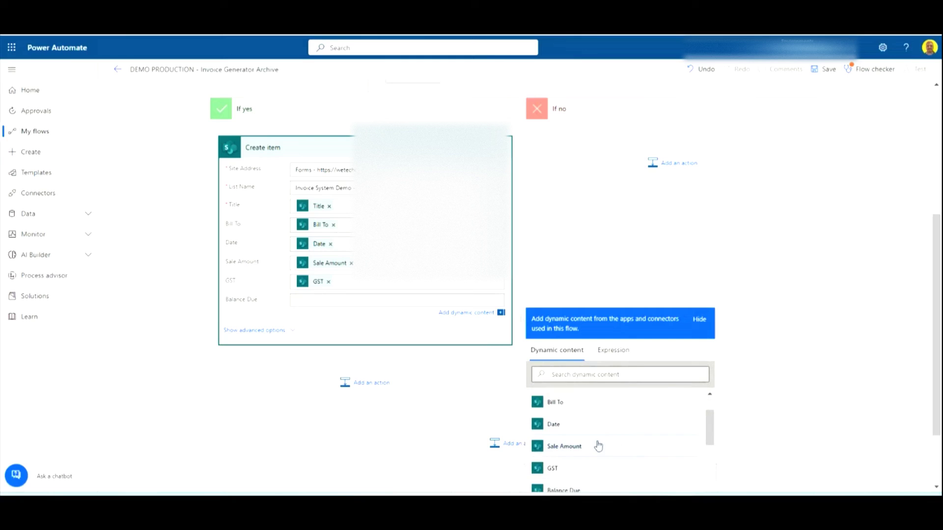
pyautogui.scroll(-1, 589, 450)
pyautogui.click(573, 430)
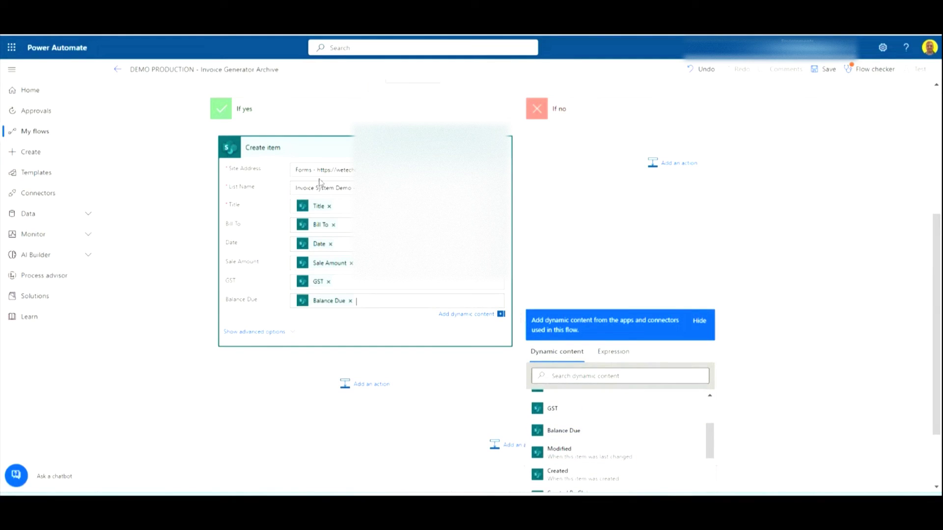
pyautogui.click(331, 152)
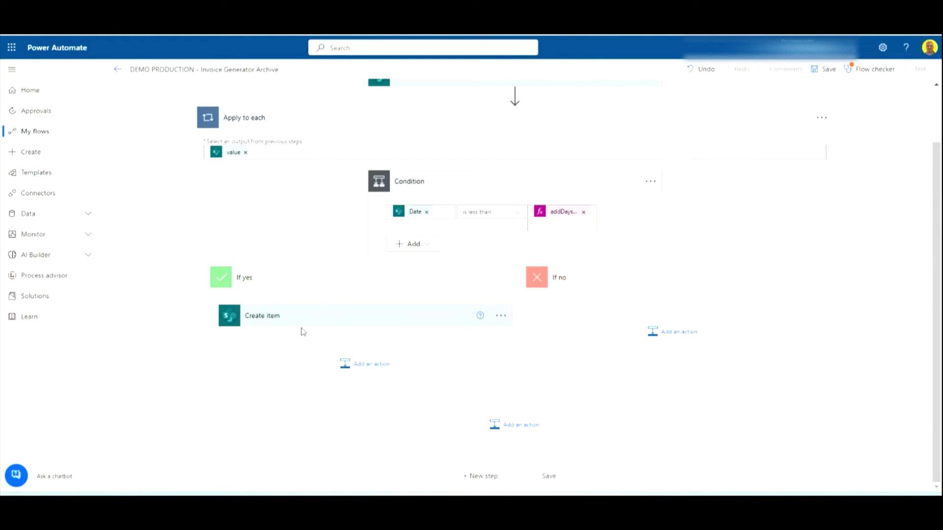
# Add a second SharePoint Get items action after Create item, using the Forms site and the Invoice System Demo Tasks list
pyautogui.click(374, 364)
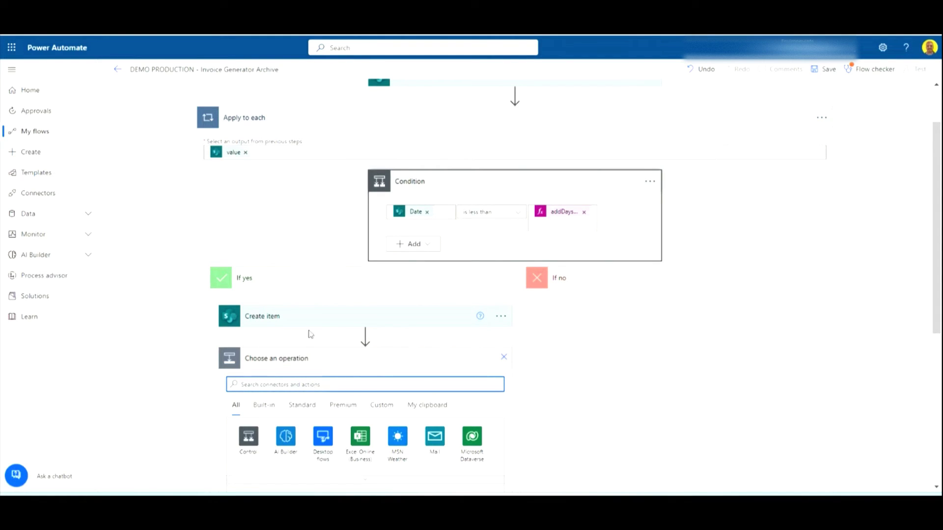
pyautogui.scroll(2, 296, 325)
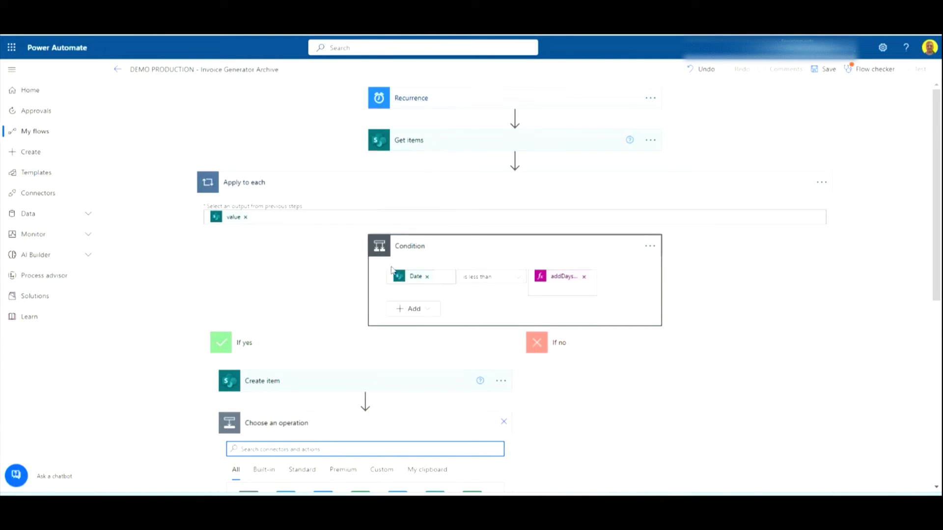
pyautogui.scroll(-6, 392, 269)
pyautogui.write('get it')
pyautogui.click(284, 414)
pyautogui.click(492, 264)
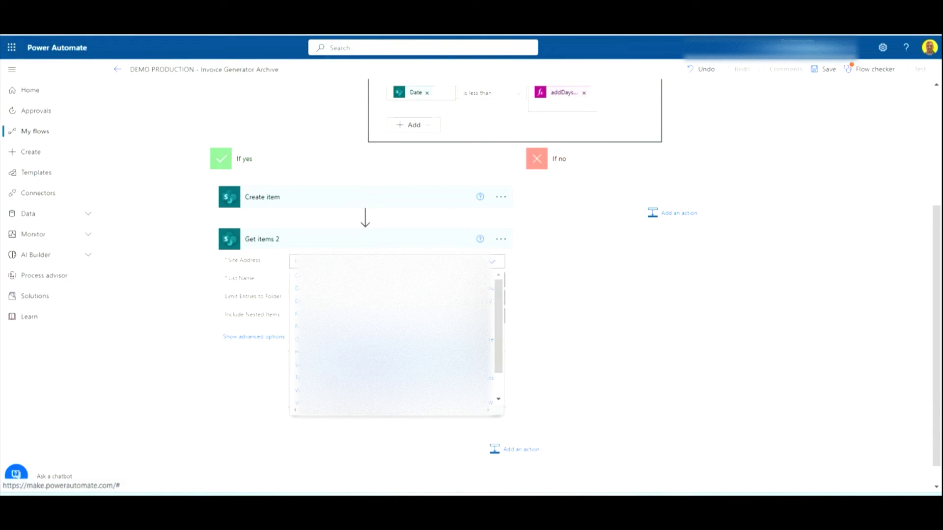
pyautogui.click(493, 288)
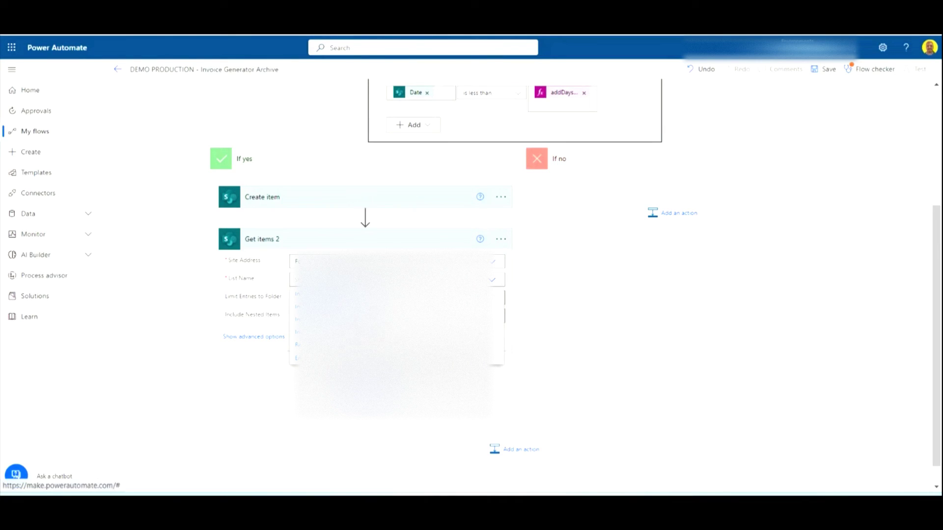
# Set the Get items 2 filter query to FormID eq the ID from Get items, checking the tasks list in SharePoint, and collapse the action
pyautogui.click(245, 337)
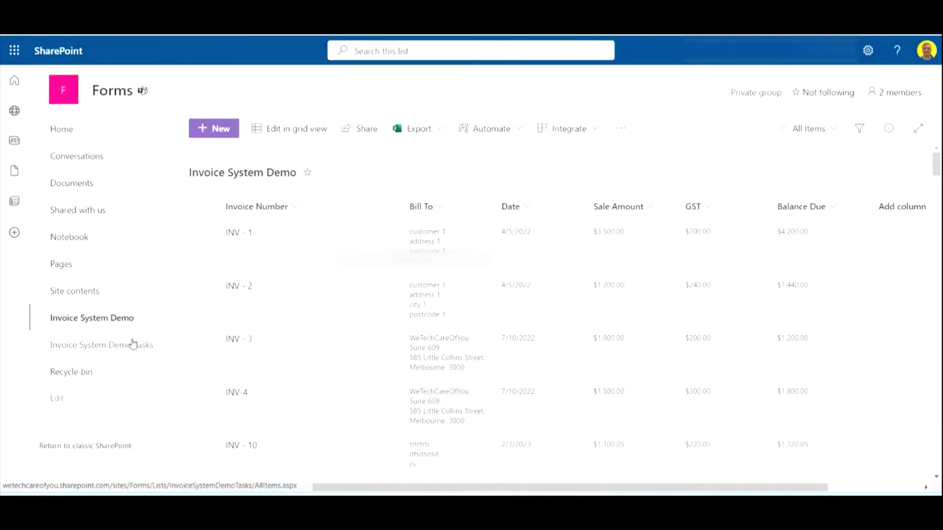
pyautogui.click(132, 346)
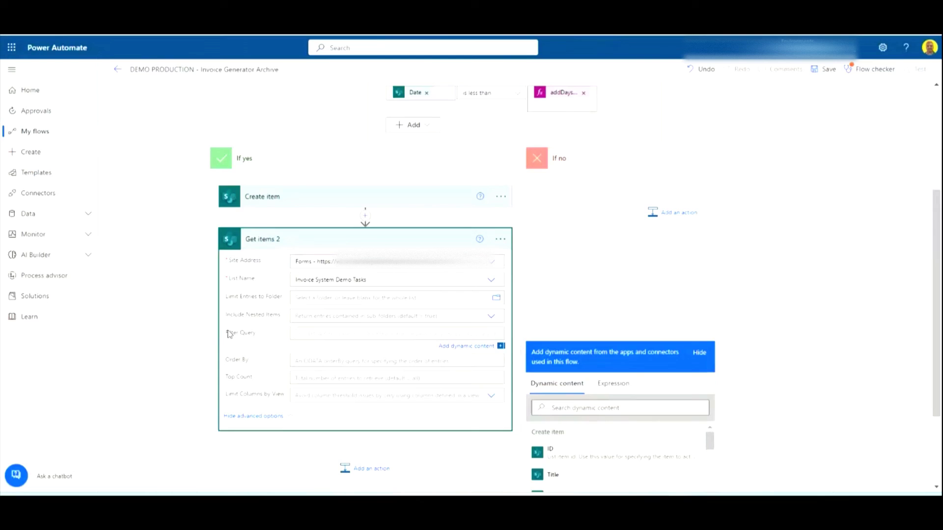
pyautogui.click(228, 334)
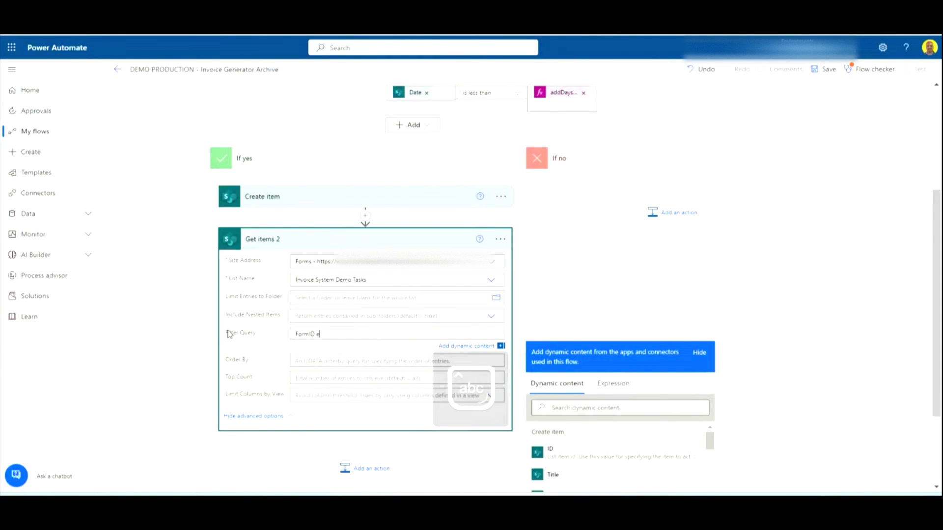
pyautogui.scroll(-5, 598, 454)
pyautogui.scroll(-6, 597, 455)
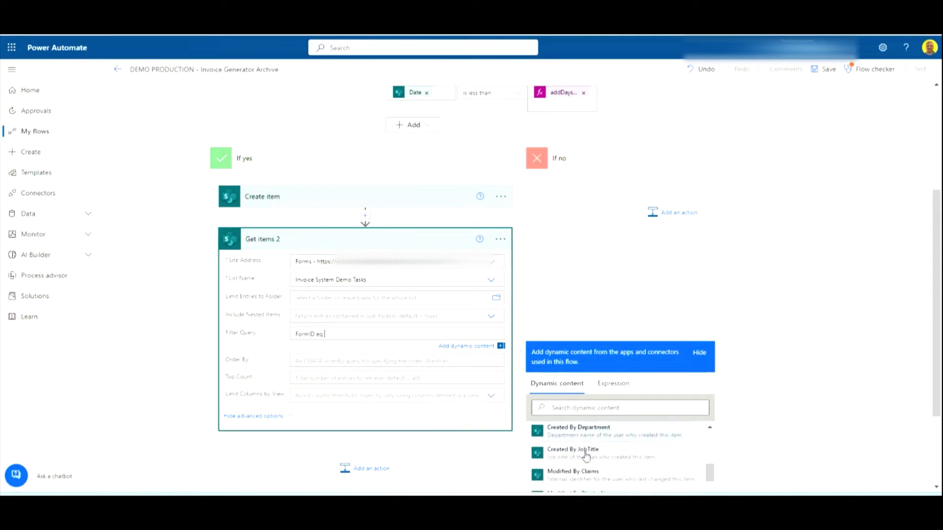
pyautogui.scroll(-7, 594, 450)
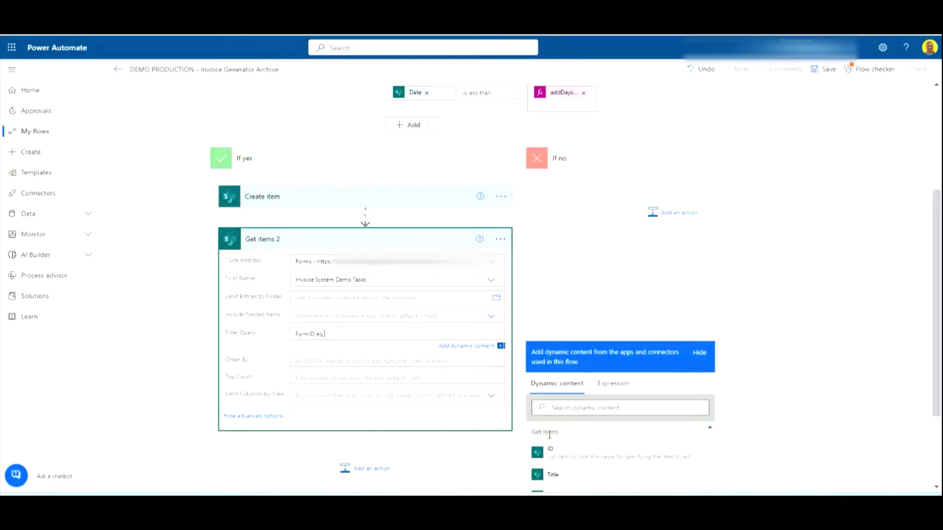
pyautogui.click(563, 451)
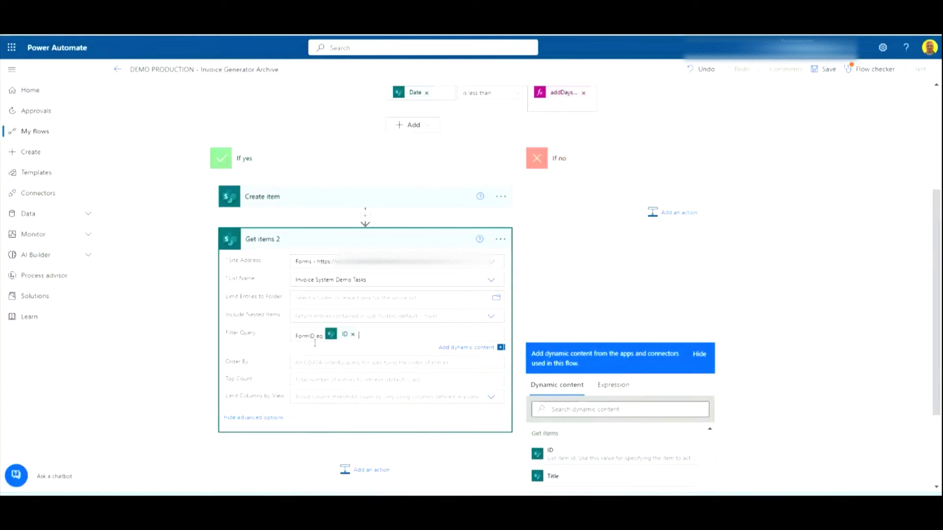
pyautogui.scroll(5, 240, 162)
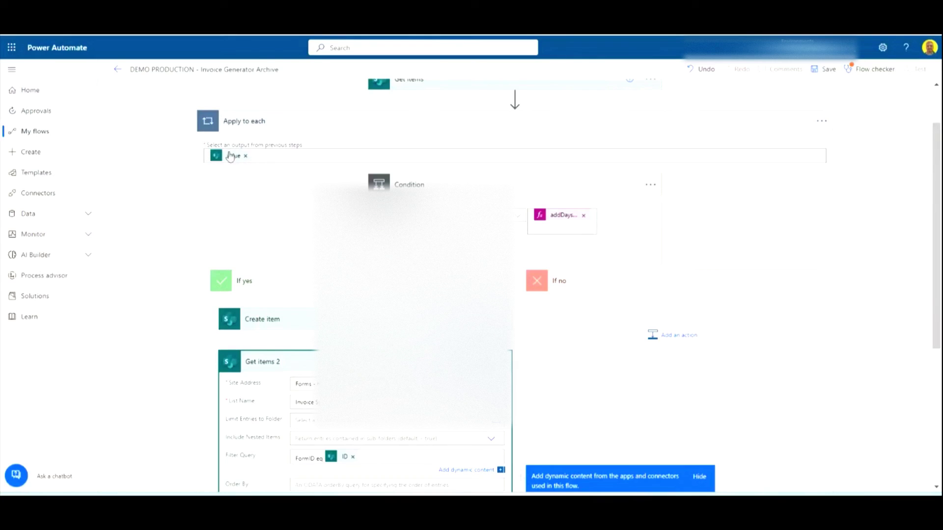
pyautogui.scroll(-6, 229, 157)
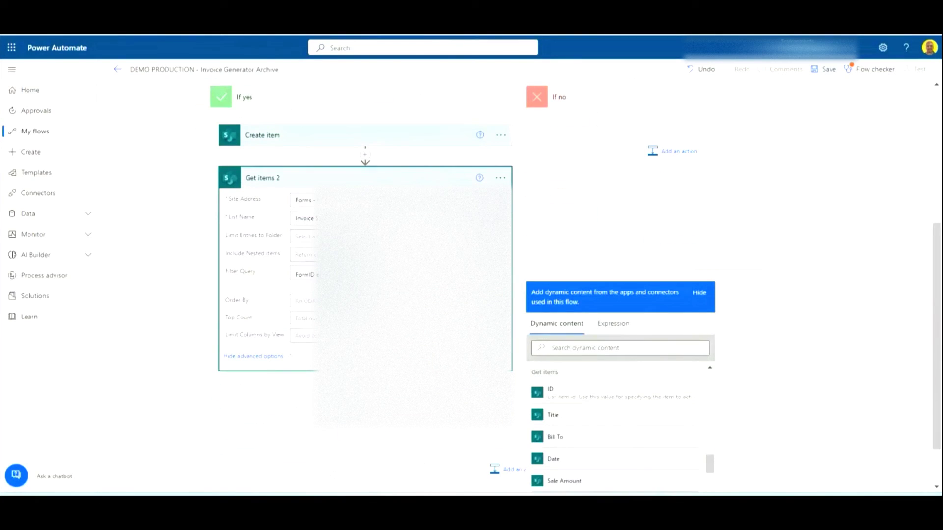
pyautogui.click(306, 181)
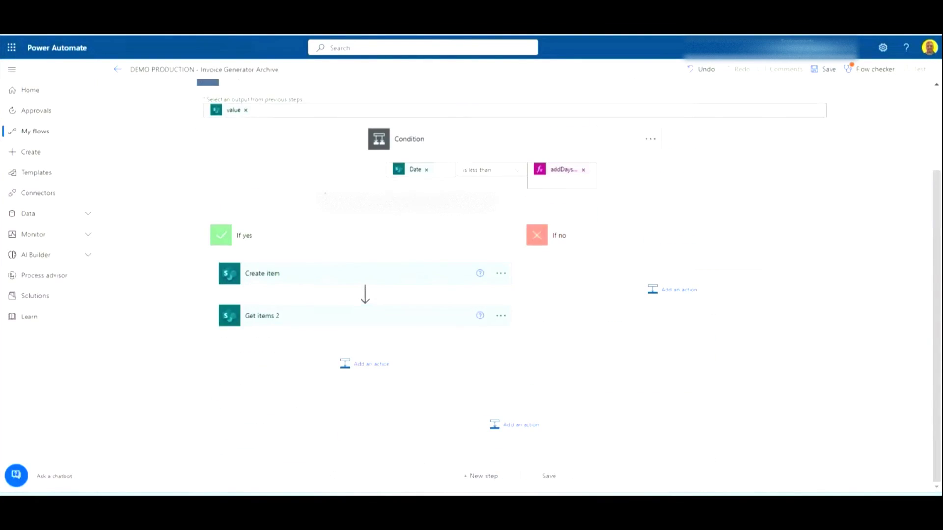
# Add an Apply to each control after Get items 2 that loops over the value output of Get items 2
pyautogui.click(364, 366)
pyautogui.write('apply')
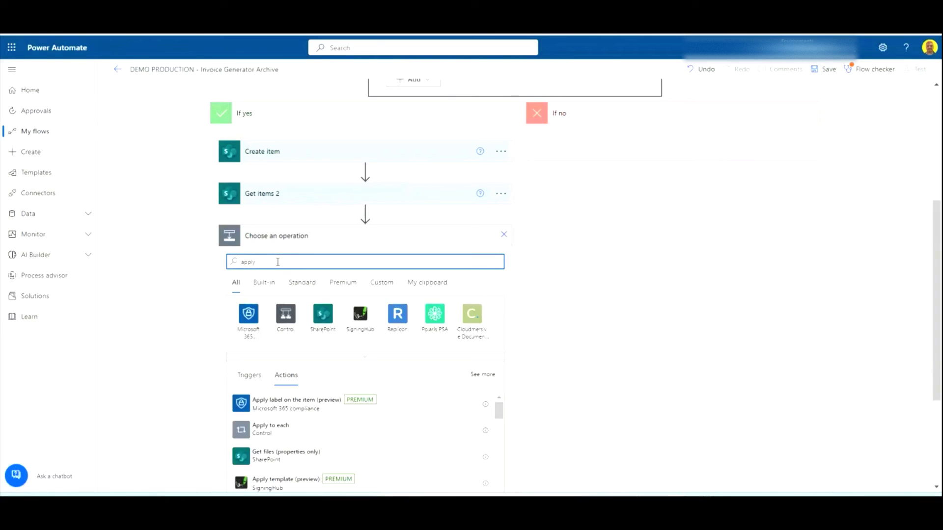
pyautogui.click(270, 431)
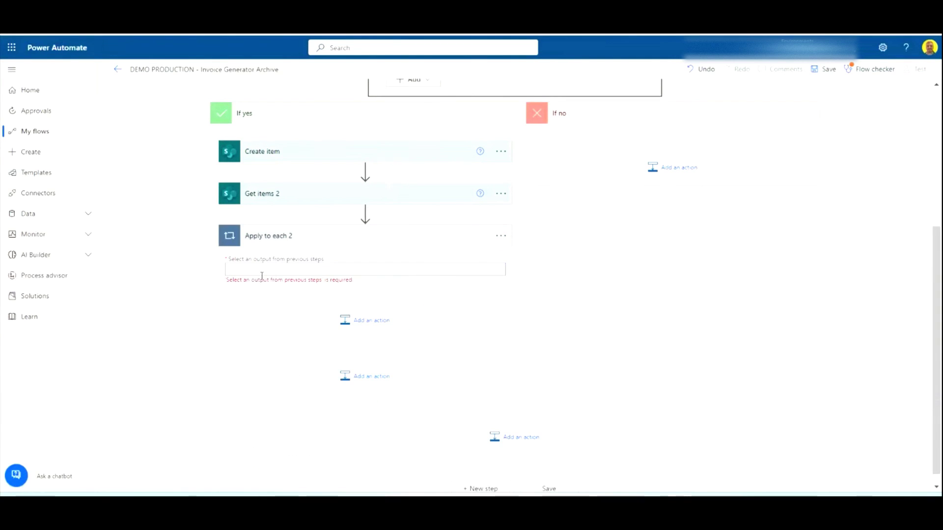
pyautogui.click(262, 270)
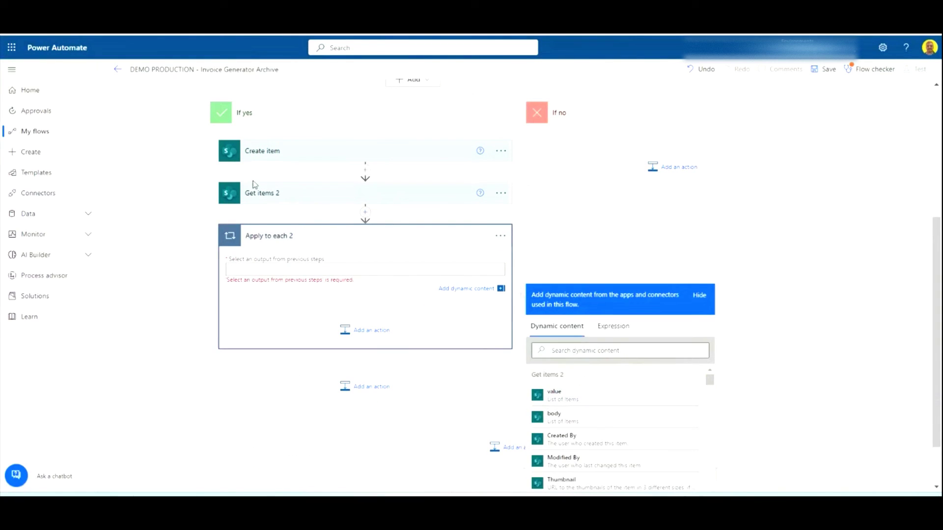
pyautogui.click(554, 393)
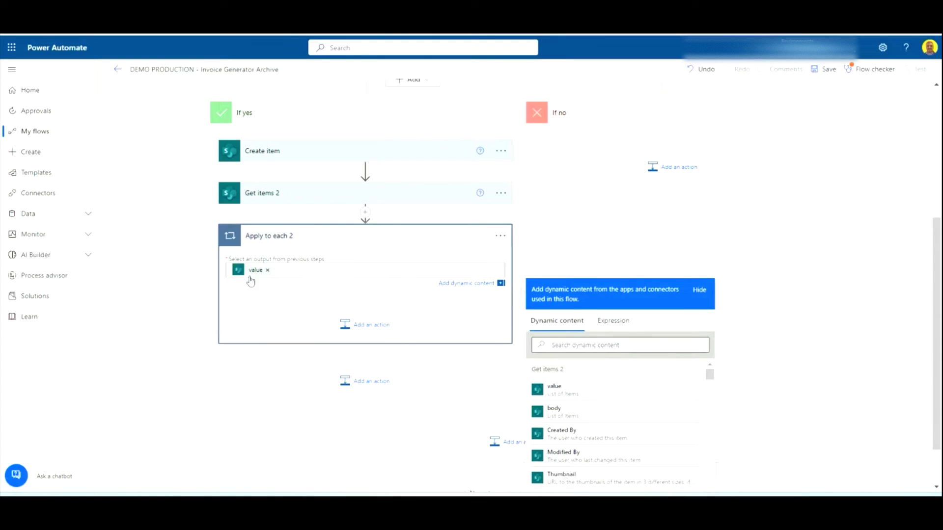
# Add a SharePoint Create item action inside Apply to each 2, using the Forms site and the Invoice System Demo Tasks - Archived list
pyautogui.scroll(-1, 292, 307)
pyautogui.click(353, 268)
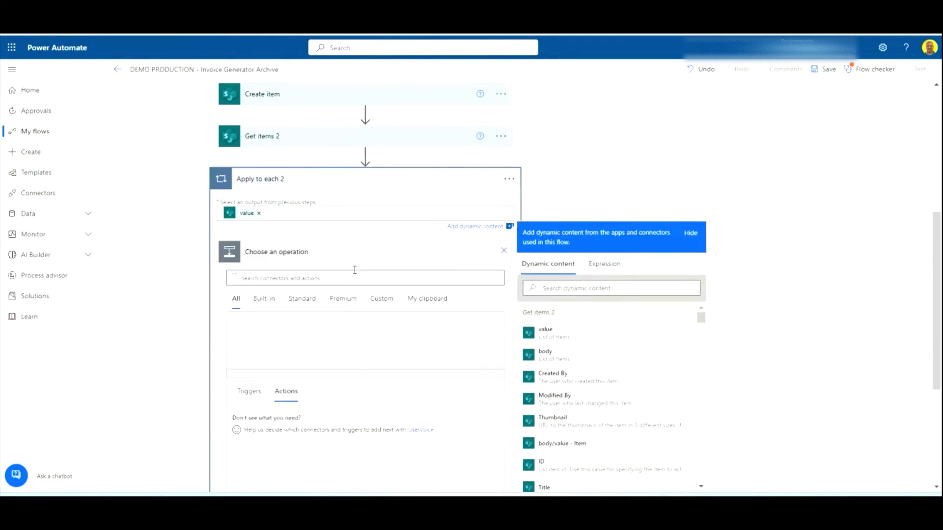
pyautogui.write('create item')
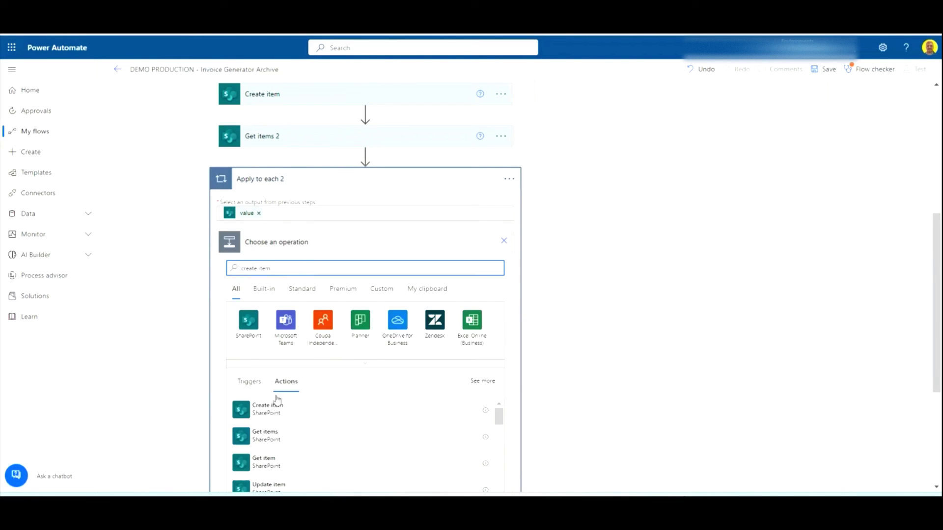
pyautogui.click(271, 415)
pyautogui.click(491, 266)
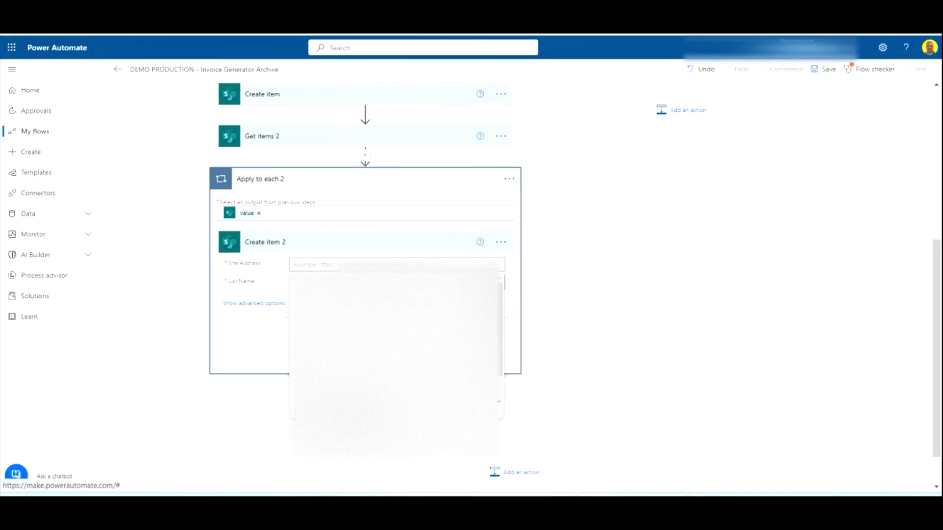
pyautogui.click(491, 286)
pyautogui.click(491, 287)
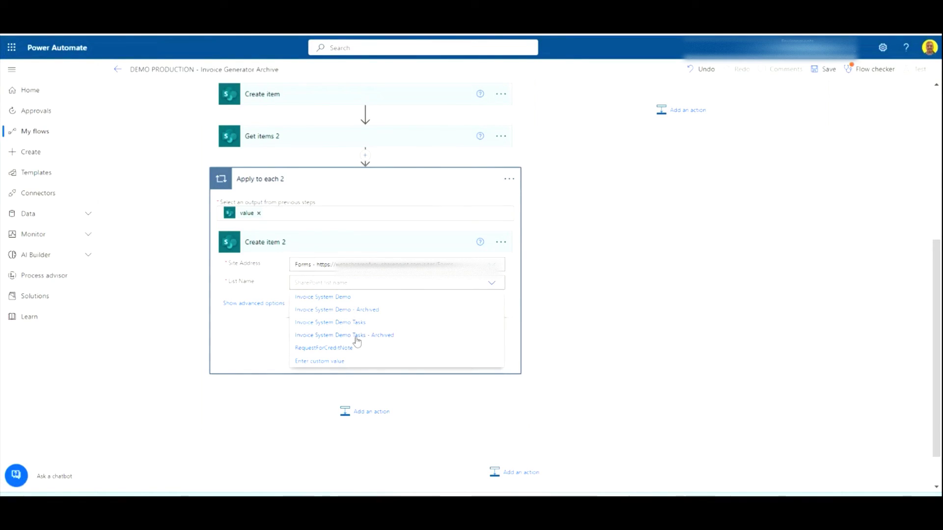
pyautogui.click(383, 336)
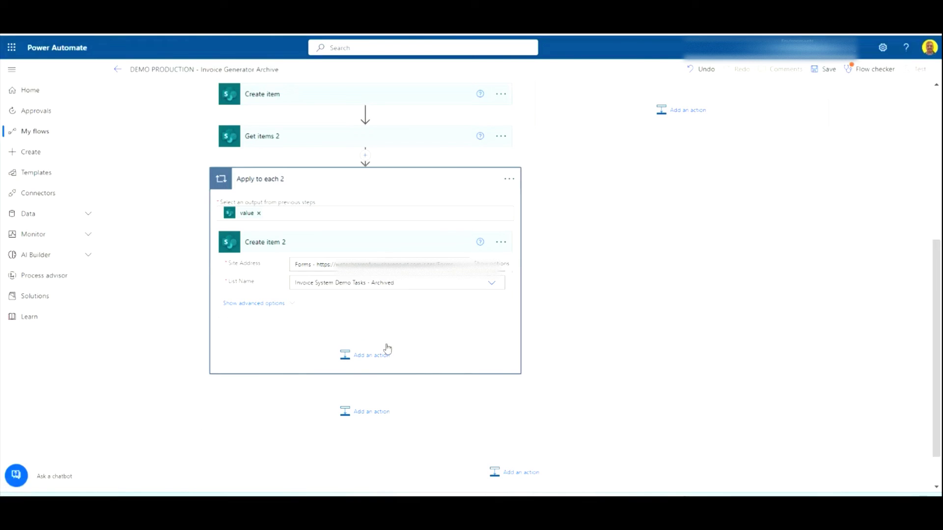
# Fill the Title, Description, Units and Total Amount fields of Create item 2 with the matching Get items 2 values
pyautogui.click(322, 302)
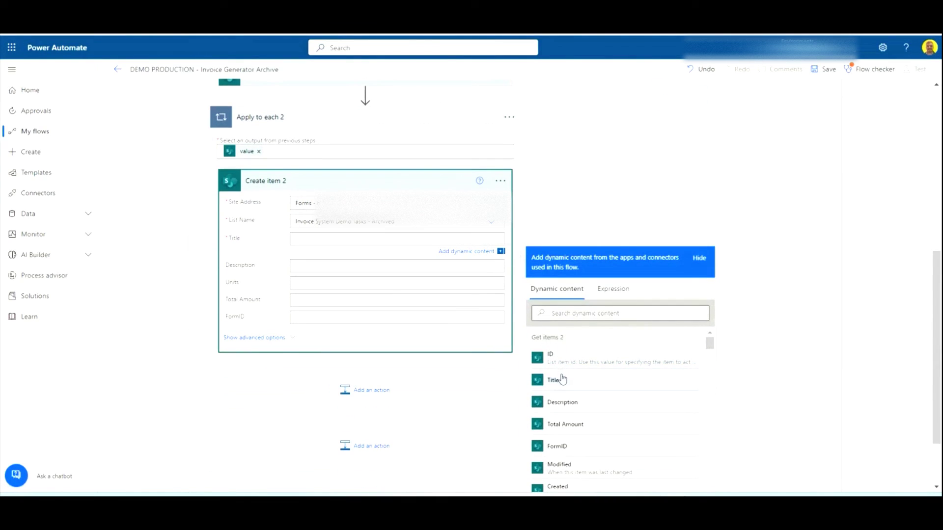
pyautogui.click(560, 381)
pyautogui.click(312, 265)
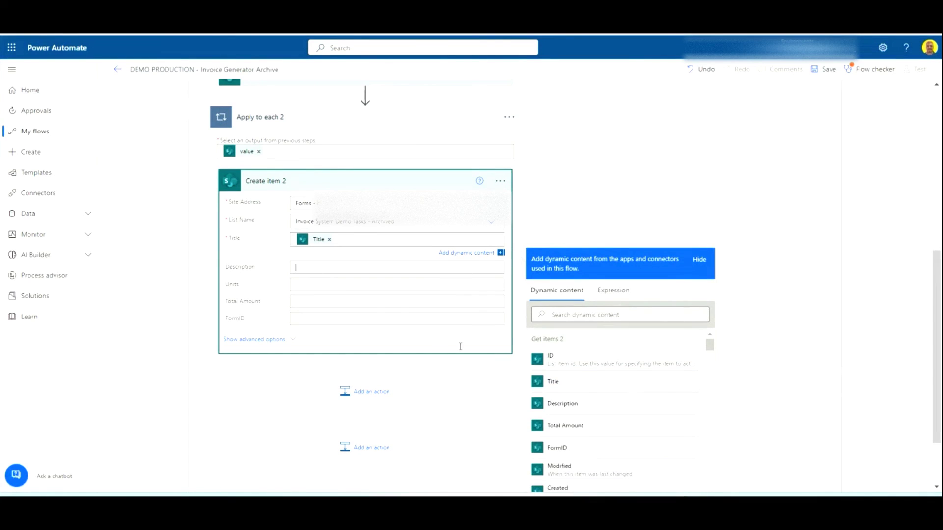
pyautogui.click(559, 432)
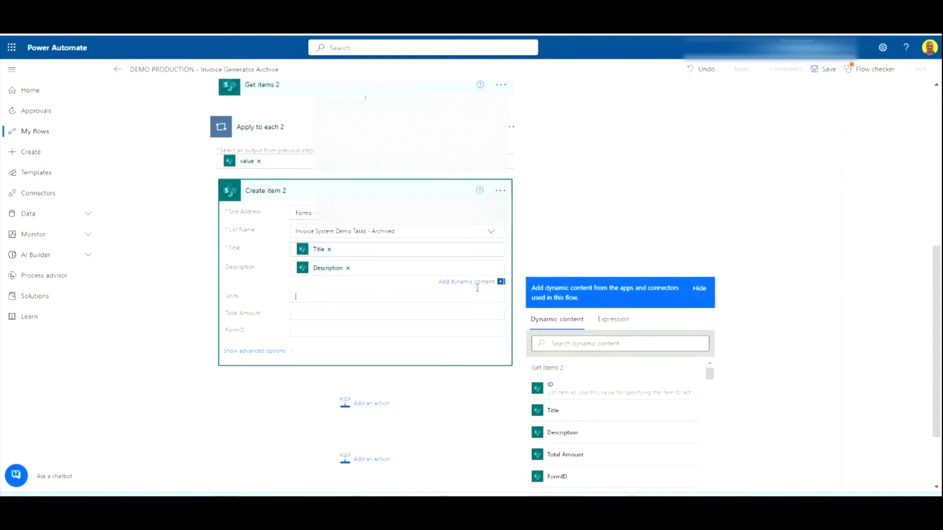
pyautogui.click(381, 297)
pyautogui.click(575, 334)
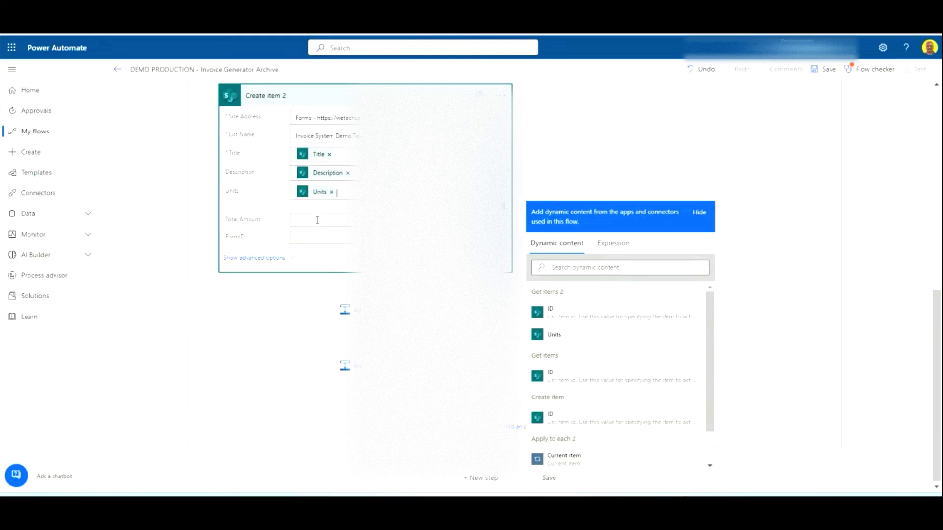
pyautogui.press('Tab')
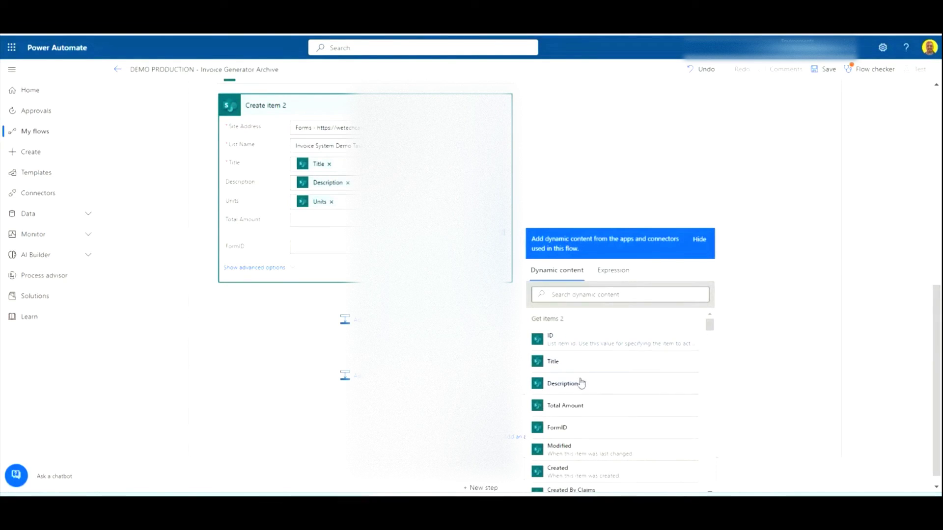
pyautogui.click(571, 406)
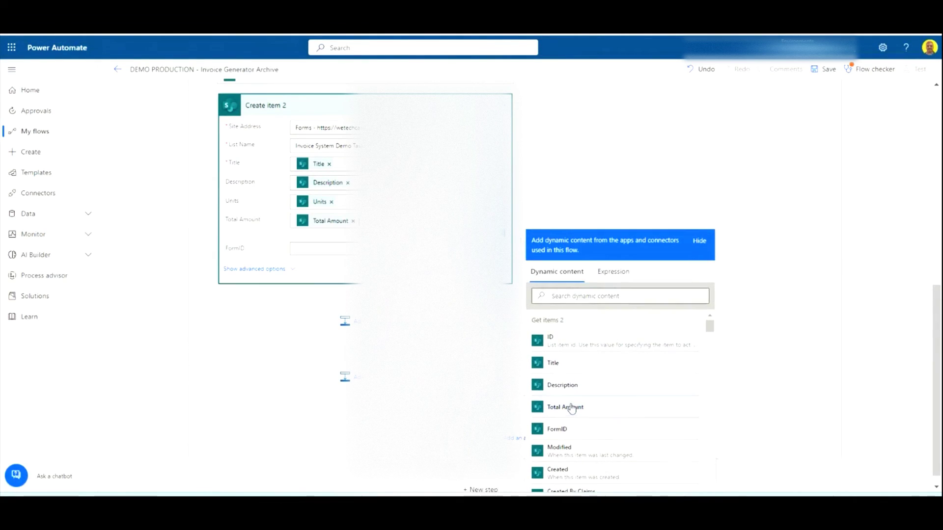
# Set the FormID field of Create item 2 to the ID from the first Create item action
pyautogui.click(320, 247)
pyautogui.scroll(2, 322, 253)
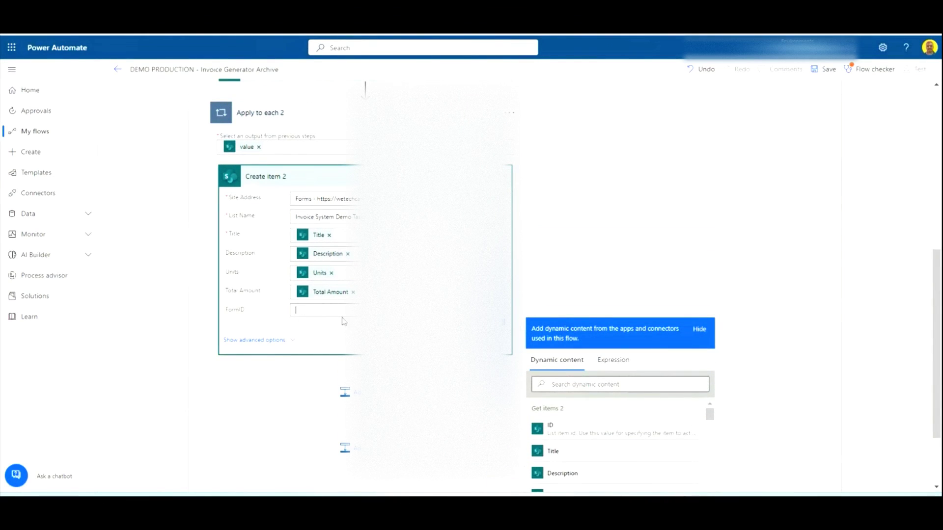
pyautogui.scroll(2, 304, 313)
pyautogui.scroll(2, 275, 172)
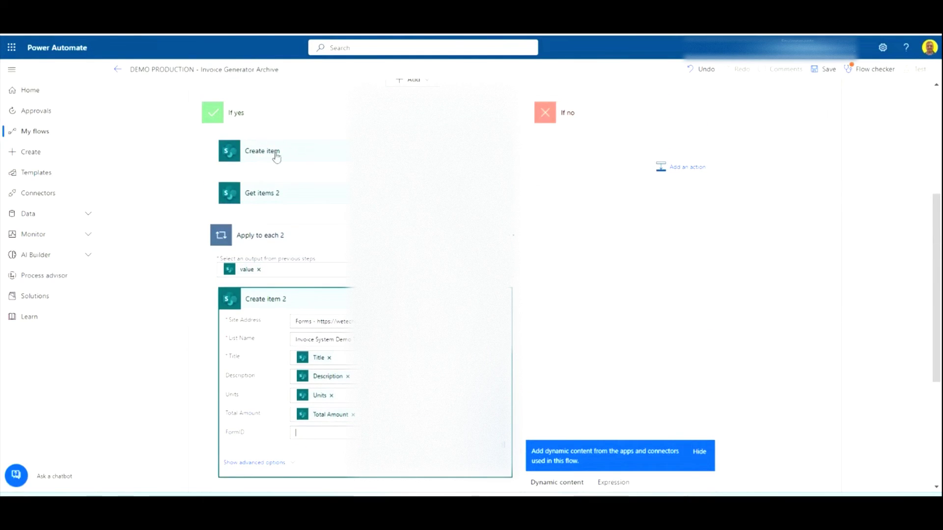
pyautogui.scroll(-1, 297, 256)
pyautogui.scroll(-4, 297, 256)
pyautogui.scroll(-7, 568, 405)
pyautogui.scroll(-8, 568, 405)
pyautogui.scroll(-10, 569, 401)
pyautogui.scroll(-8, 569, 398)
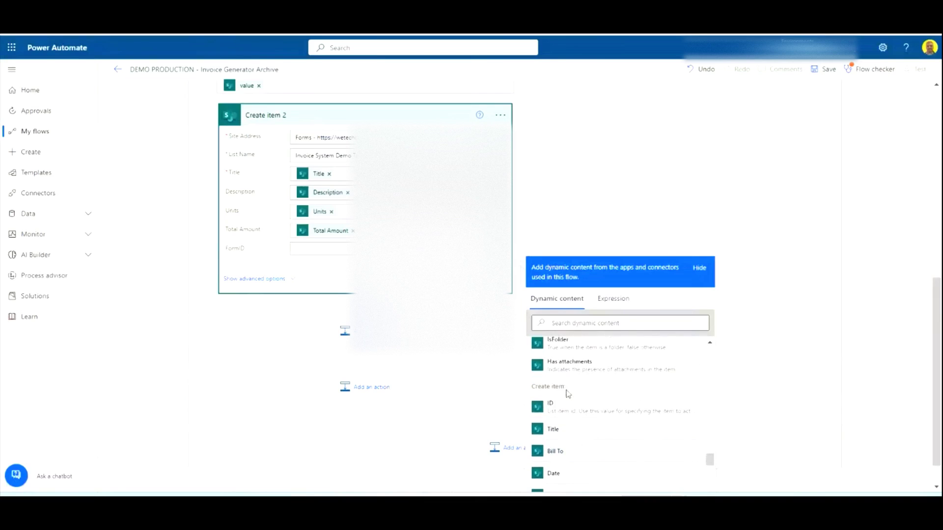
pyautogui.click(550, 405)
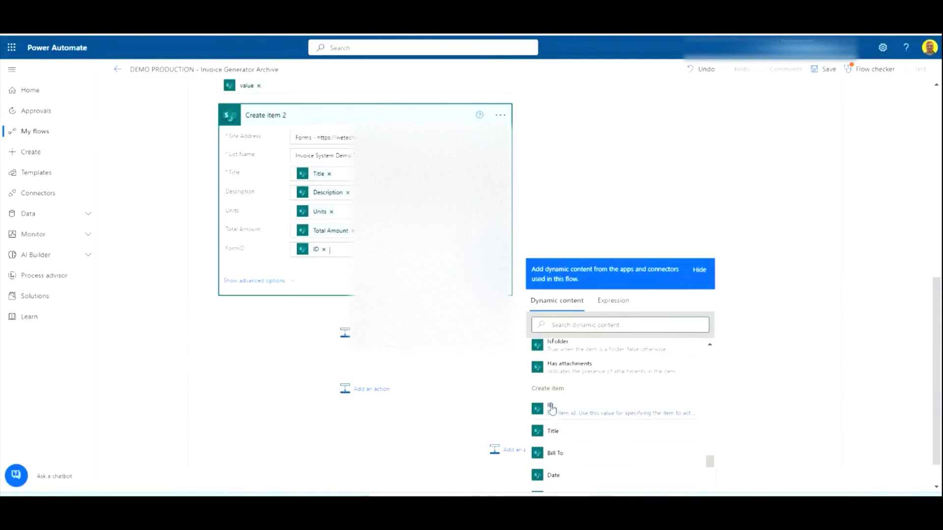
pyautogui.scroll(1, 297, 247)
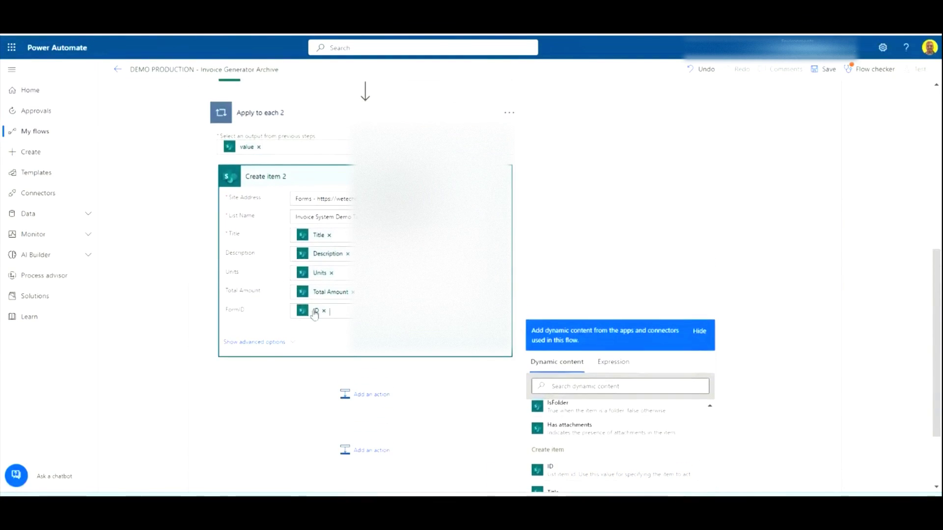
pyautogui.scroll(3, 311, 309)
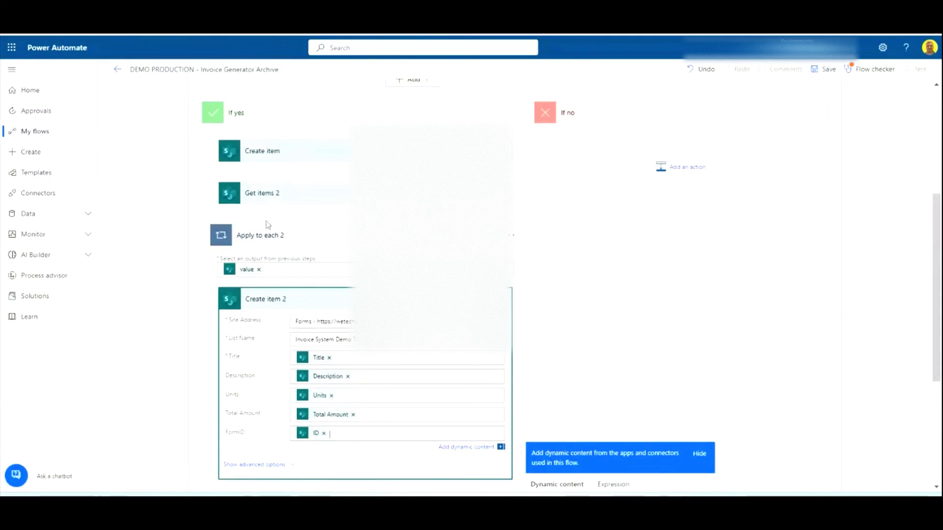
pyautogui.scroll(-1, 325, 326)
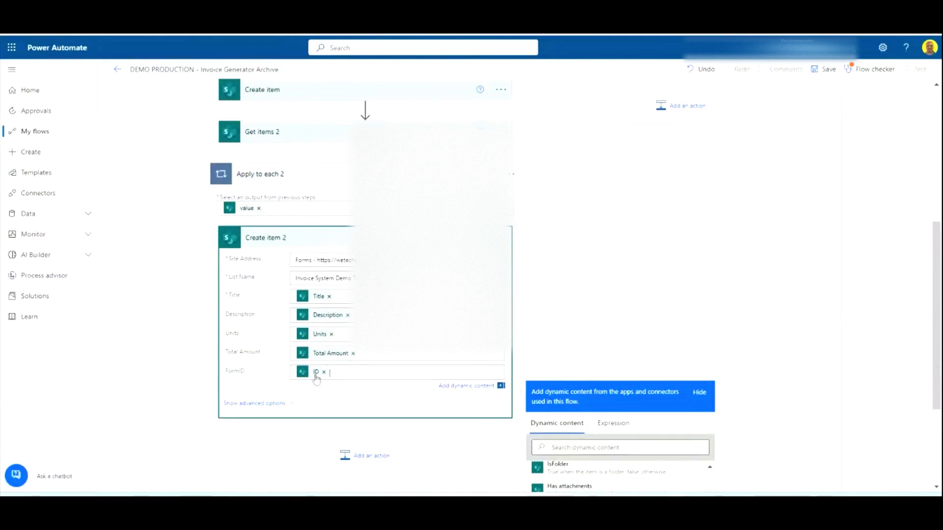
pyautogui.scroll(-1, 344, 304)
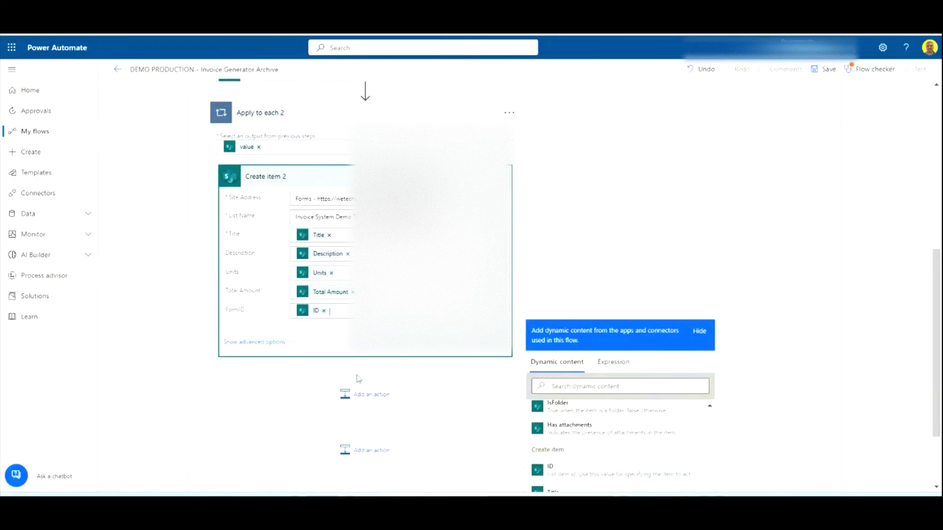
# Add a SharePoint Delete item action after Create item 2, using the Forms site, the Invoice System Demo Tasks list and the Get items 2 ID
pyautogui.click(361, 396)
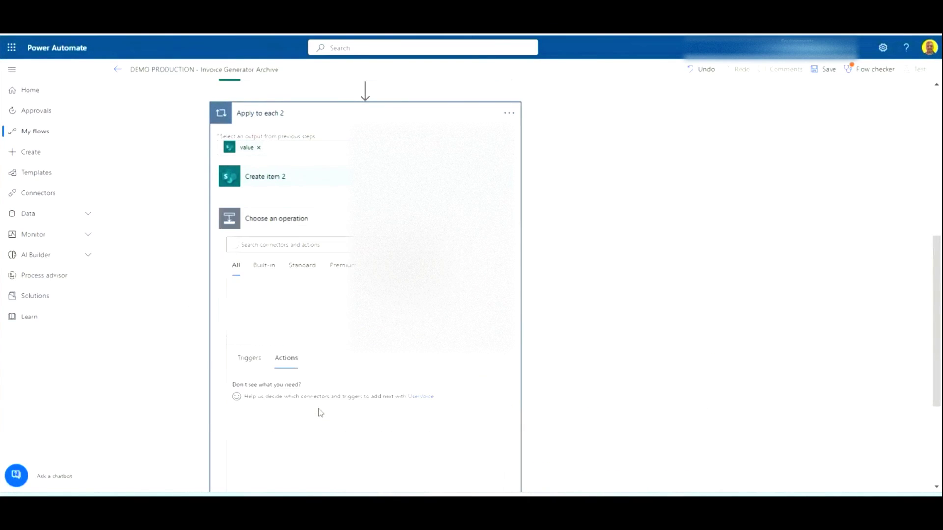
pyautogui.write('delete item')
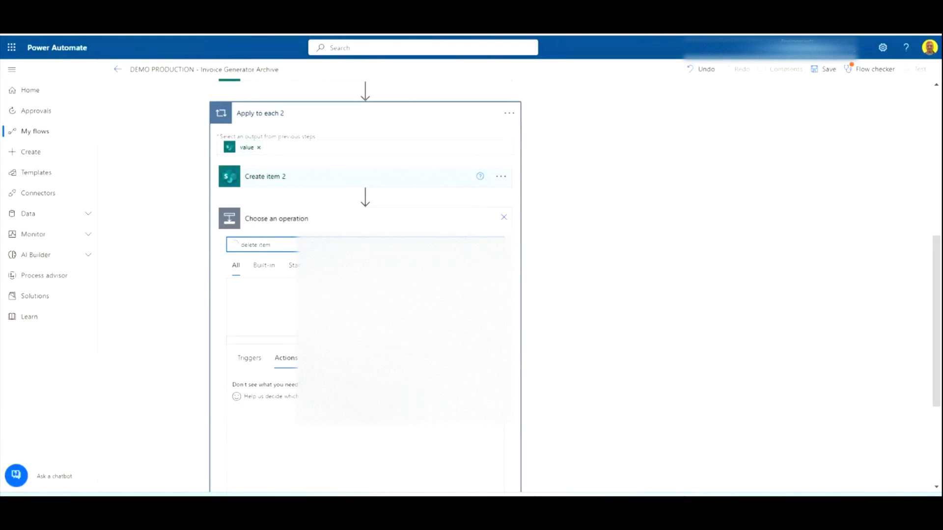
pyautogui.click(293, 390)
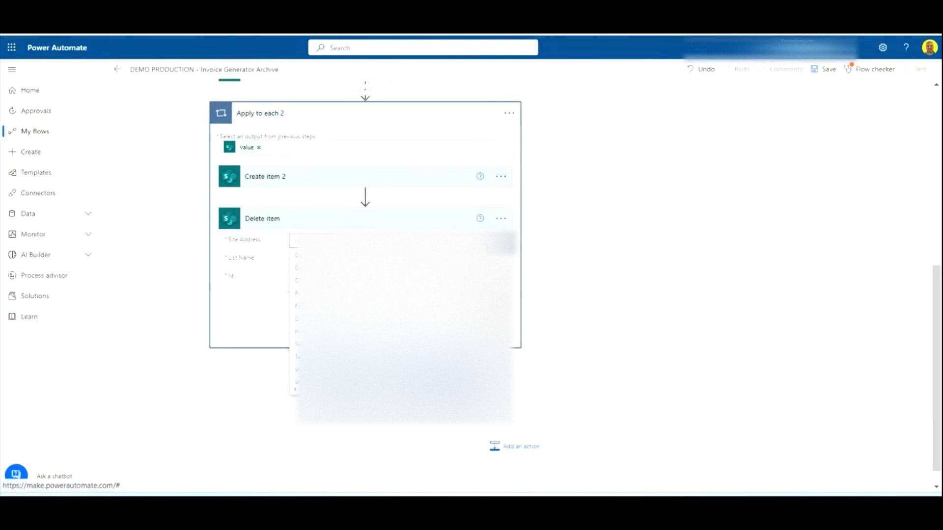
pyautogui.click(296, 293)
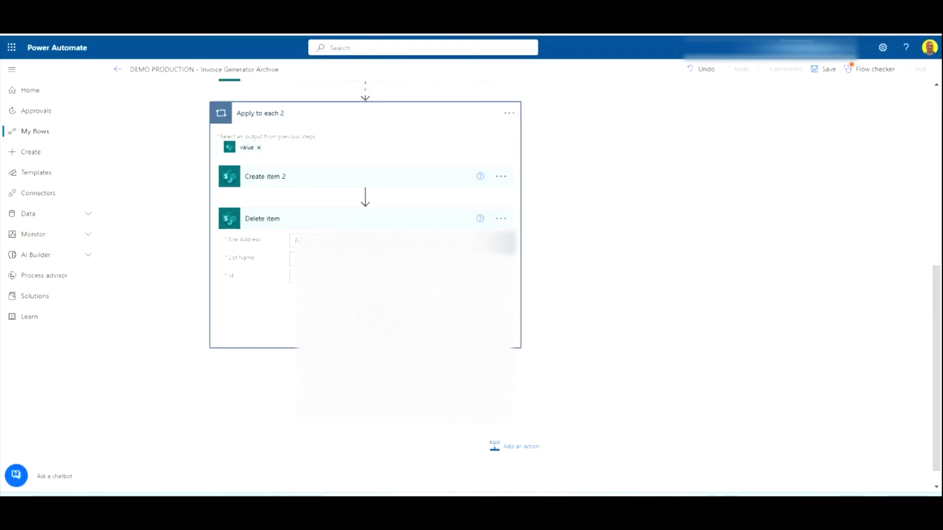
pyautogui.click(349, 299)
pyautogui.click(322, 276)
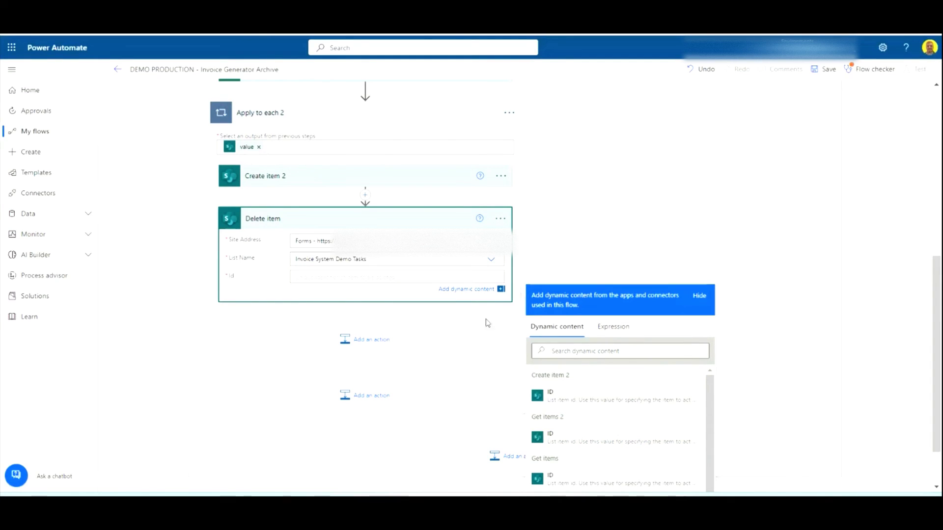
pyautogui.click(559, 435)
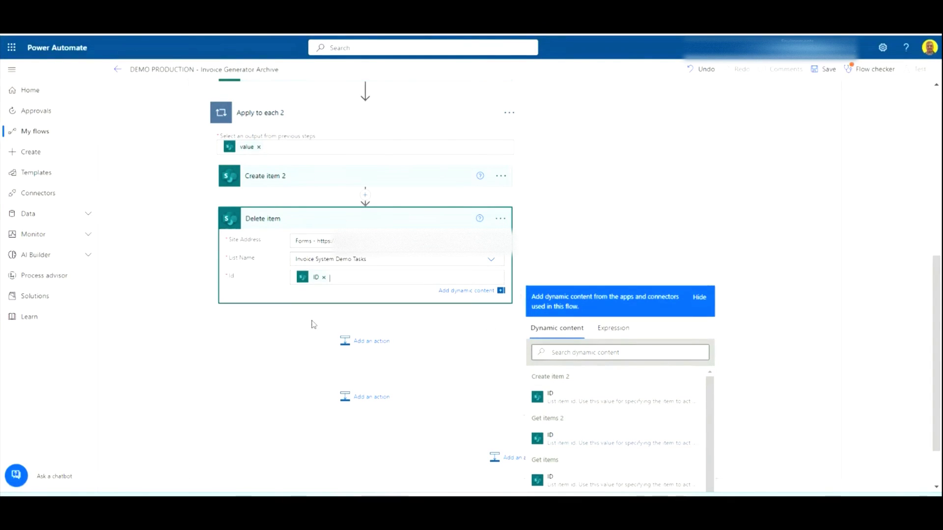
# Collapse Apply to each 2 and add a SharePoint Delete item action after it in the If yes branch
pyautogui.click(286, 121)
pyautogui.click(366, 363)
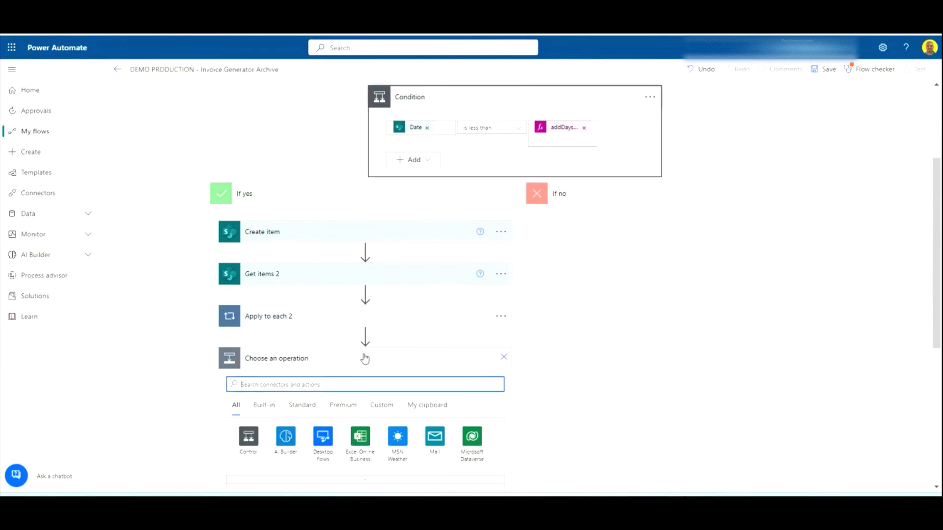
pyautogui.write('delete item')
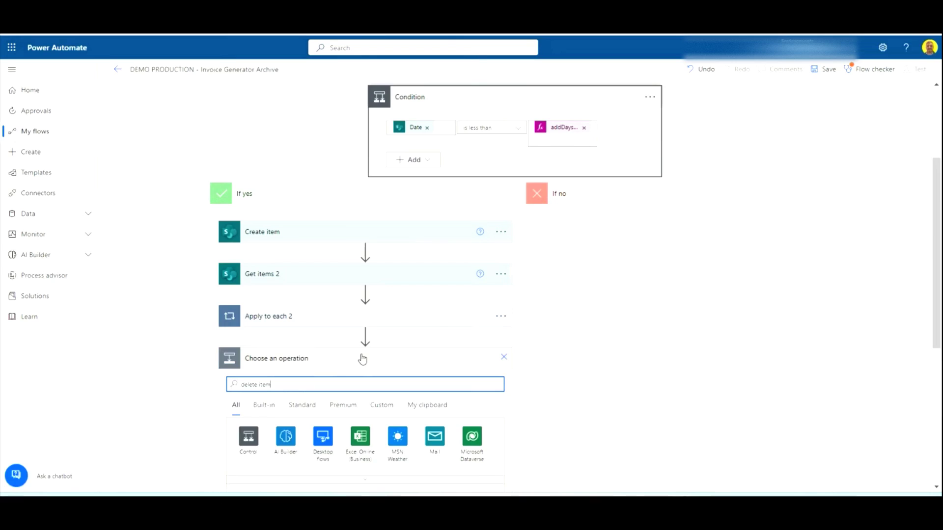
pyautogui.scroll(-3, 416, 323)
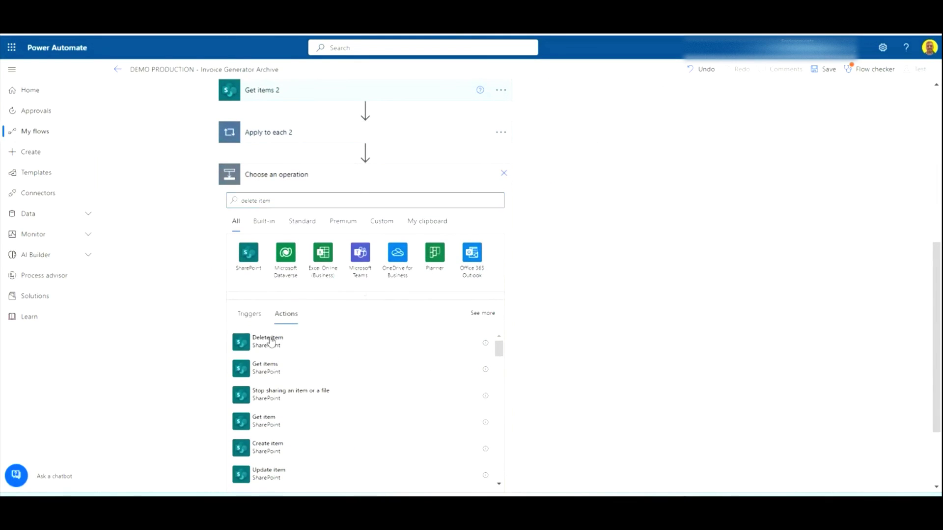
pyautogui.click(269, 341)
# Configure Delete item 2 with the Forms site, the Invoice System Demo list and the ID from Get items
pyautogui.click(492, 276)
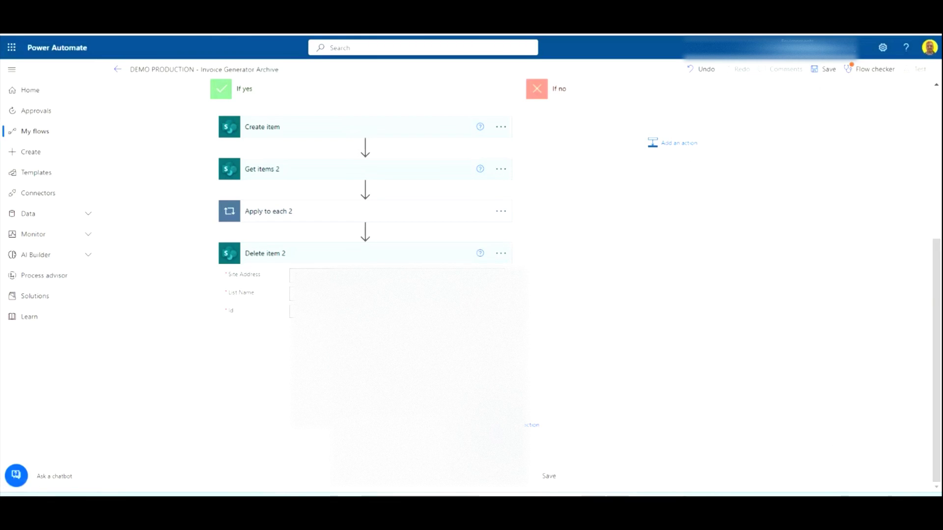
pyautogui.click(313, 321)
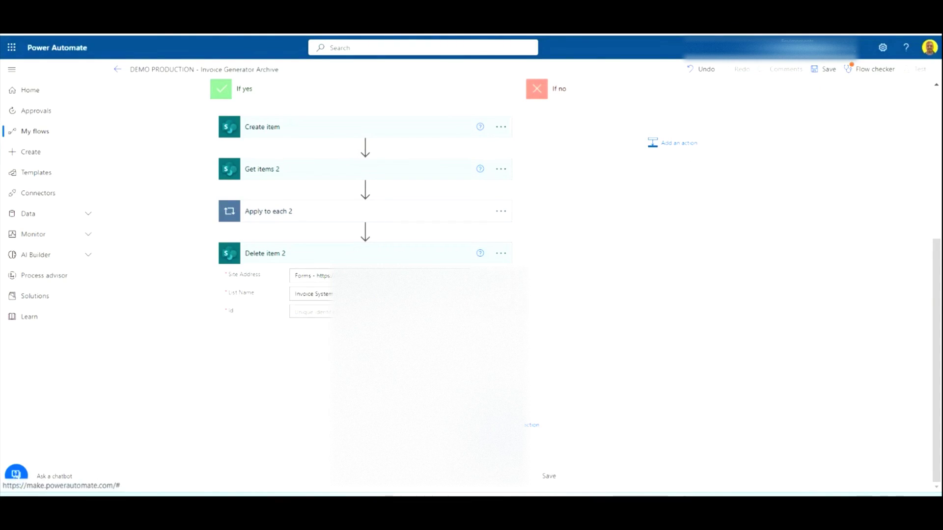
pyautogui.click(311, 314)
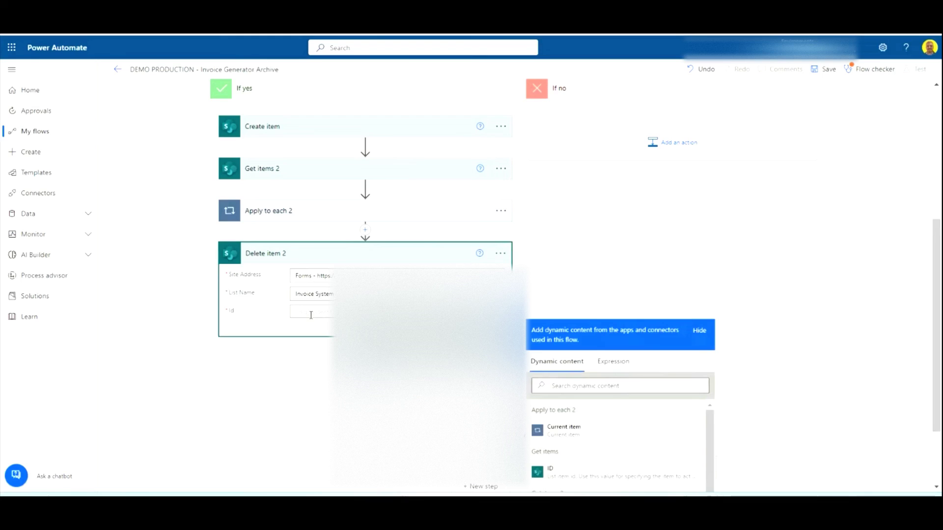
pyautogui.click(562, 474)
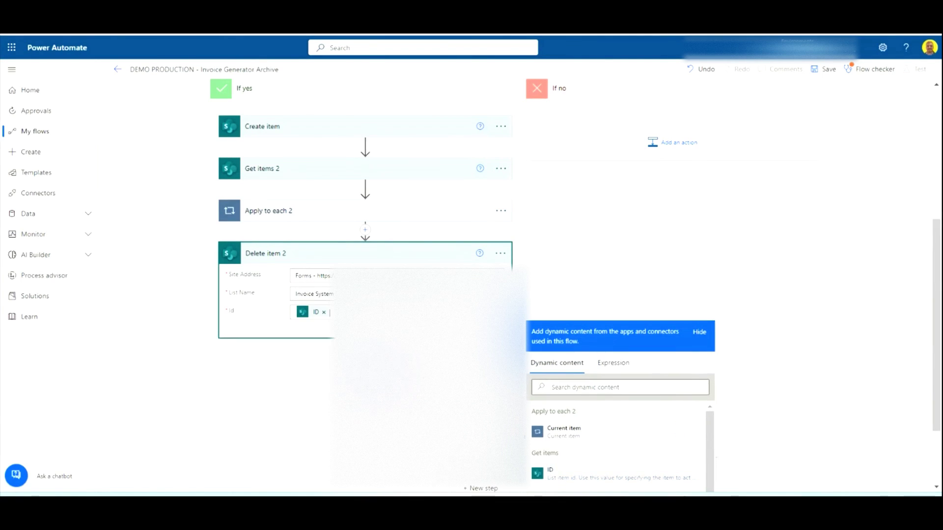
# Save the invoice archive flow and dismiss the flow checker
pyautogui.scroll(5, 319, 269)
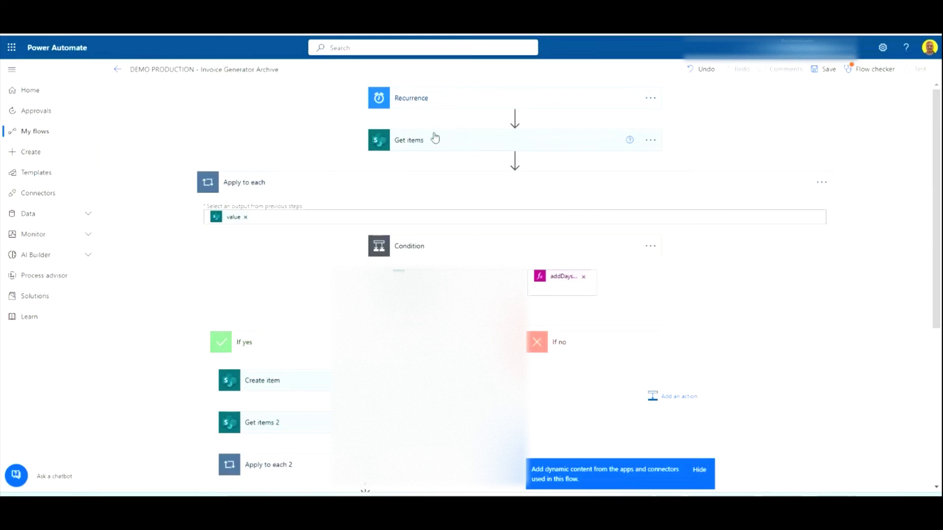
pyautogui.scroll(-2, 326, 381)
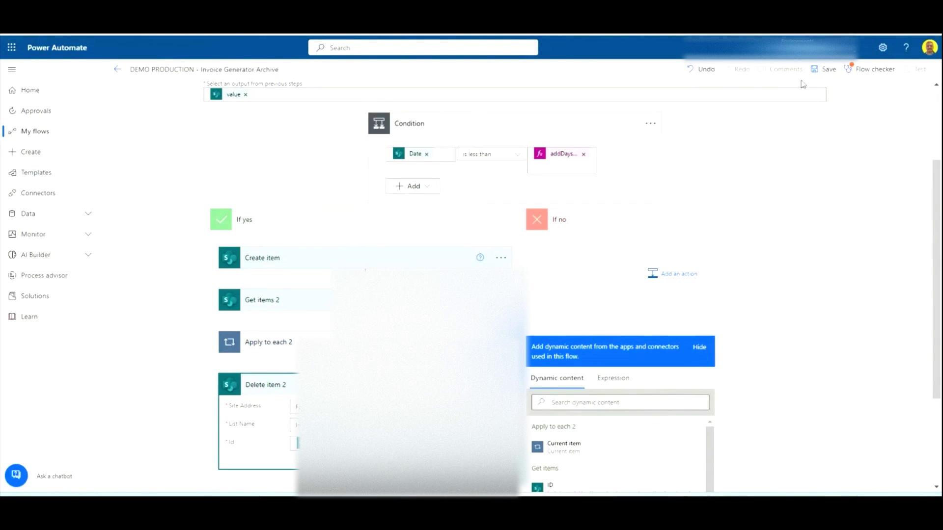
pyautogui.click(825, 69)
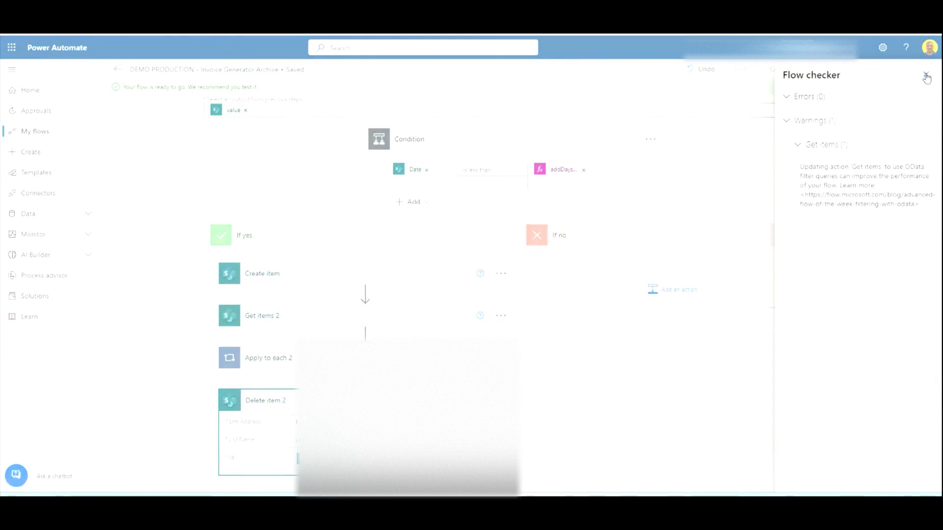
pyautogui.click(926, 76)
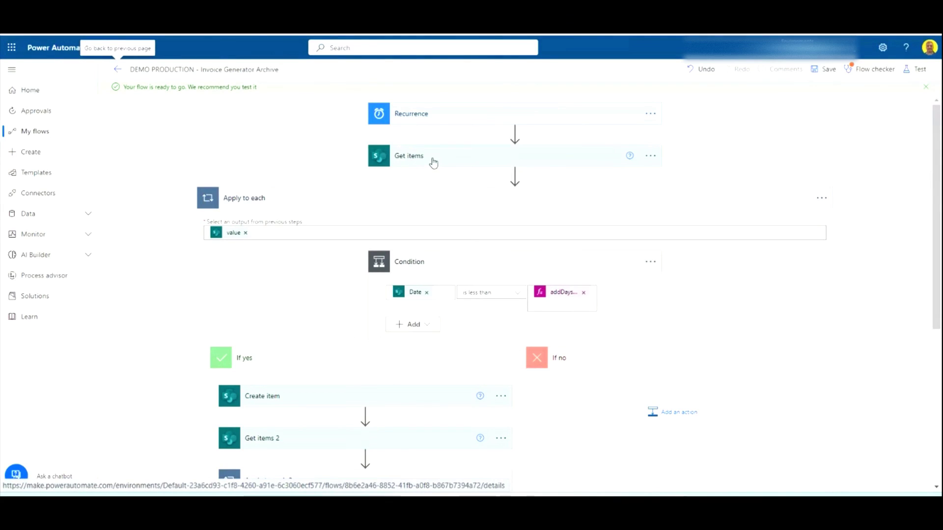
# Review the flow's date condition and If yes branch, including the actions inside Apply to each 2 and the settings of Delete item 2
pyautogui.scroll(-3, 415, 160)
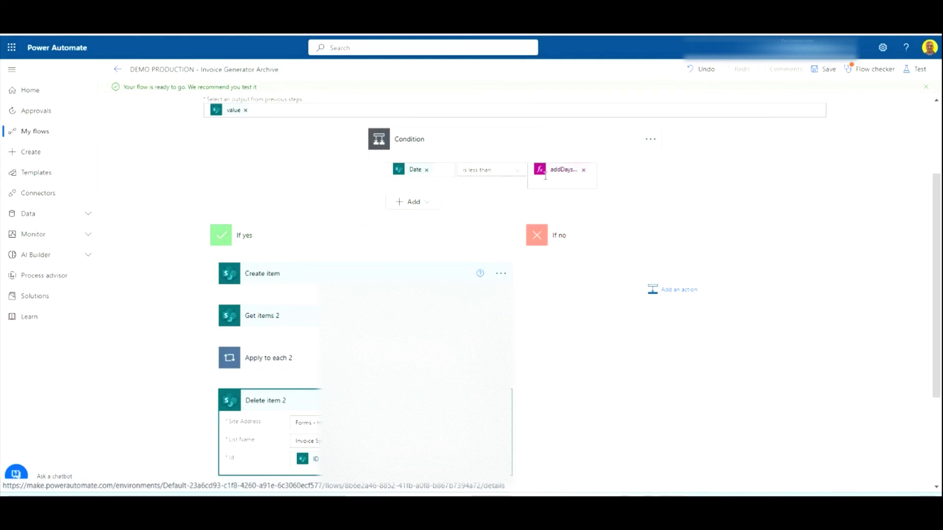
pyautogui.scroll(-1, 375, 231)
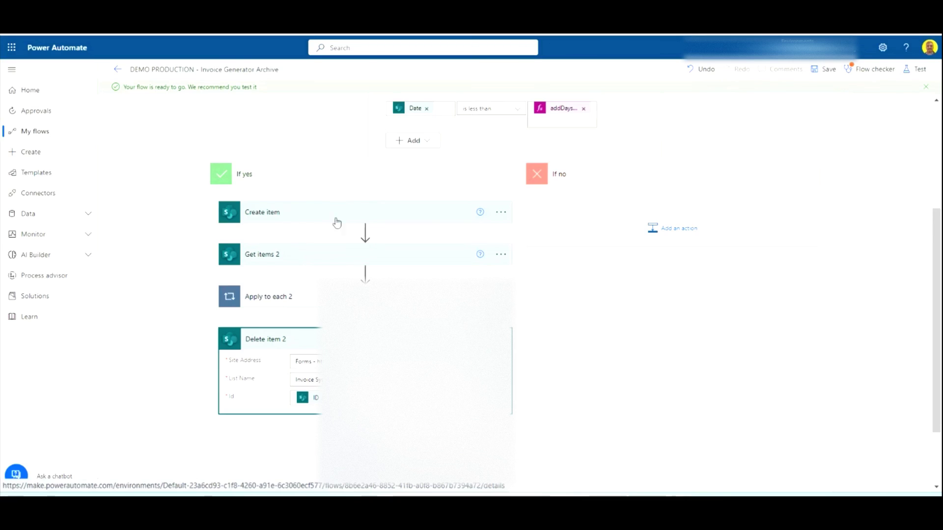
pyautogui.scroll(4, 267, 221)
pyautogui.scroll(-4, 295, 343)
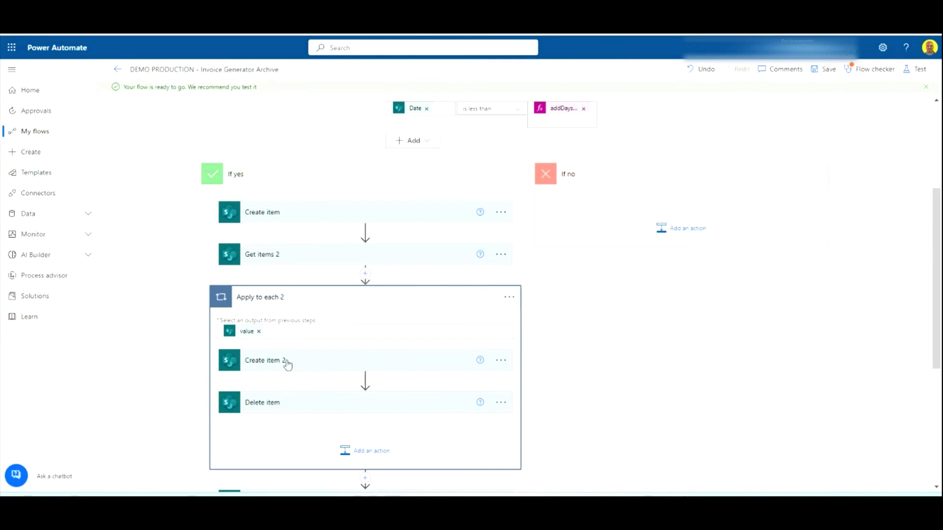
pyautogui.click(296, 408)
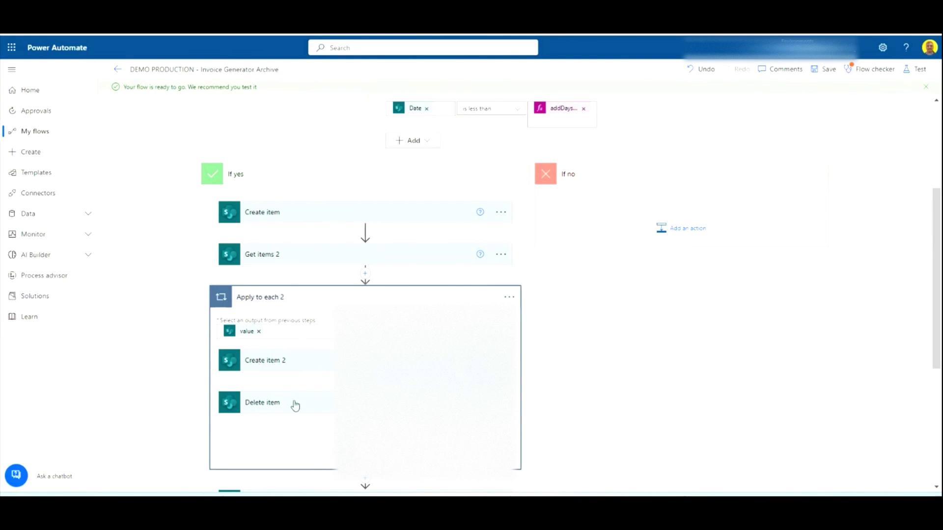
pyautogui.scroll(-2, 295, 404)
pyautogui.scroll(-1, 289, 352)
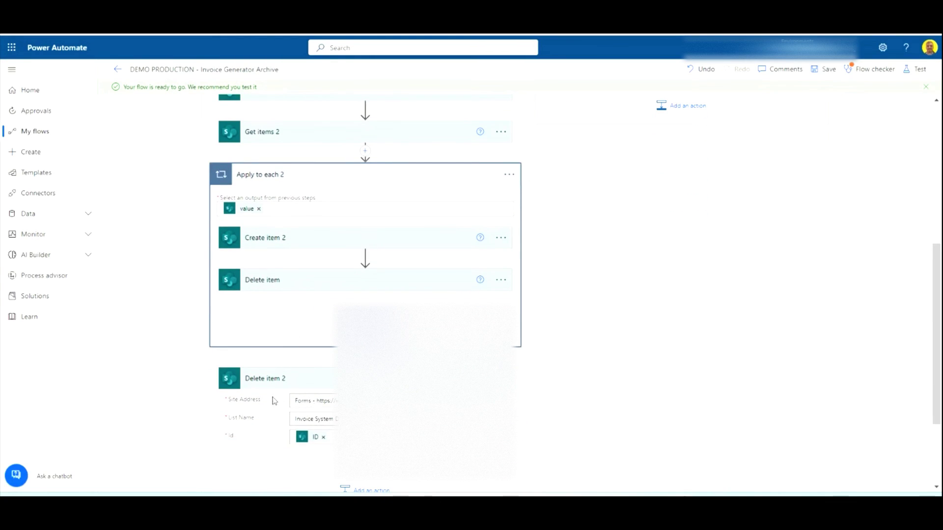
pyautogui.scroll(-1, 300, 396)
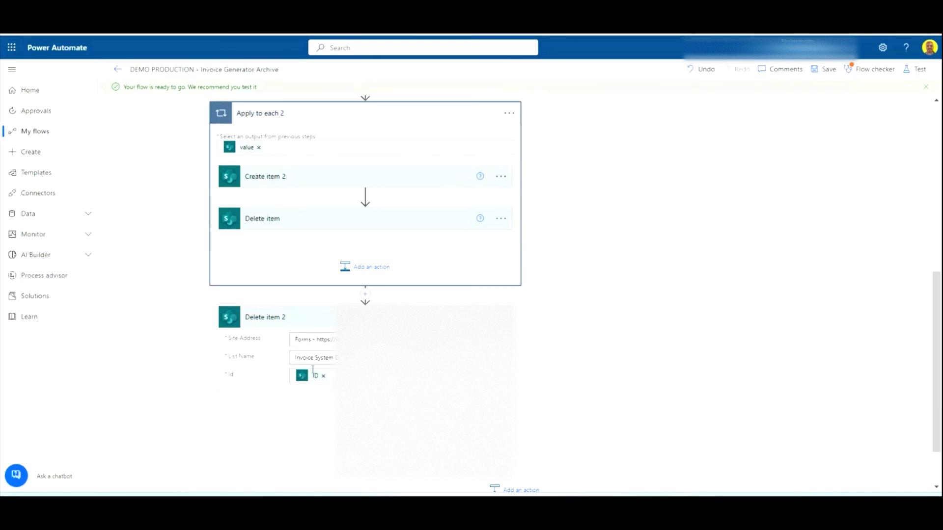
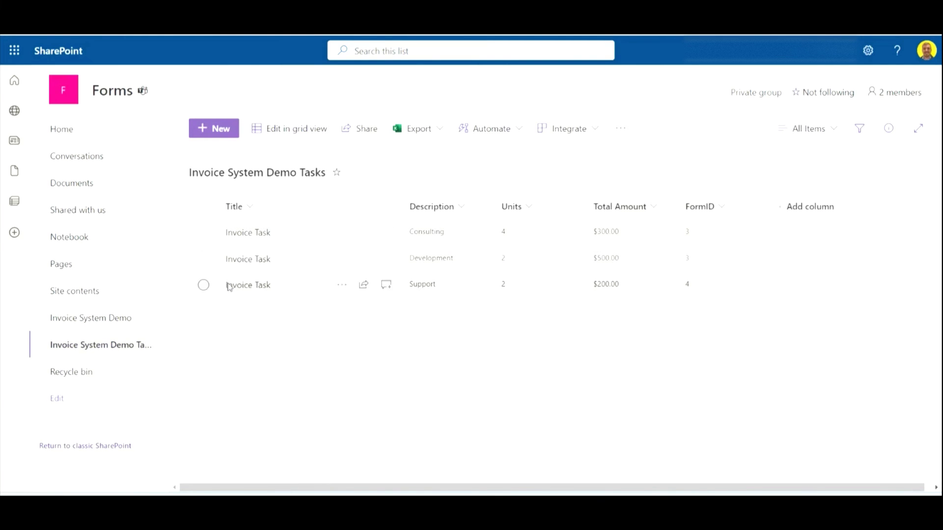
# In the SharePoint Invoice System Demo list, set the Date of invoice INV - 3 to 2/15/2023
pyautogui.click(80, 320)
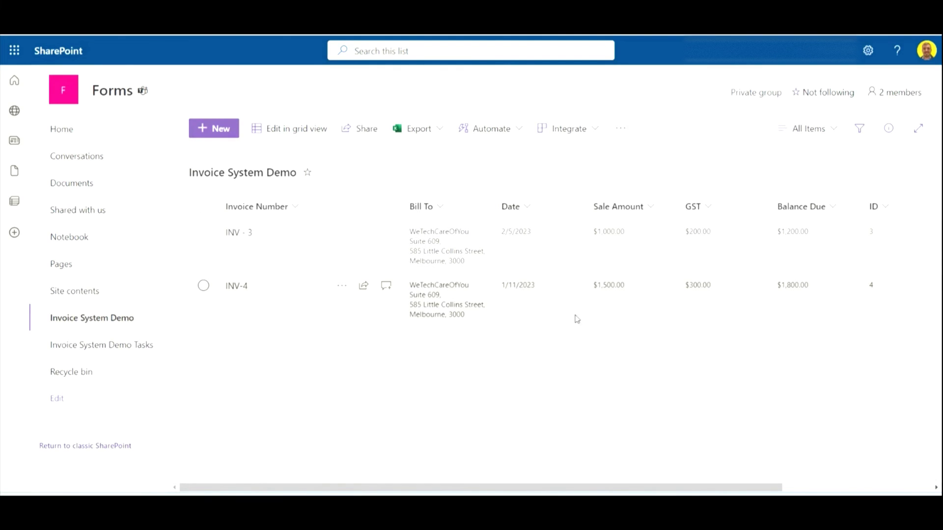
pyautogui.click(515, 237)
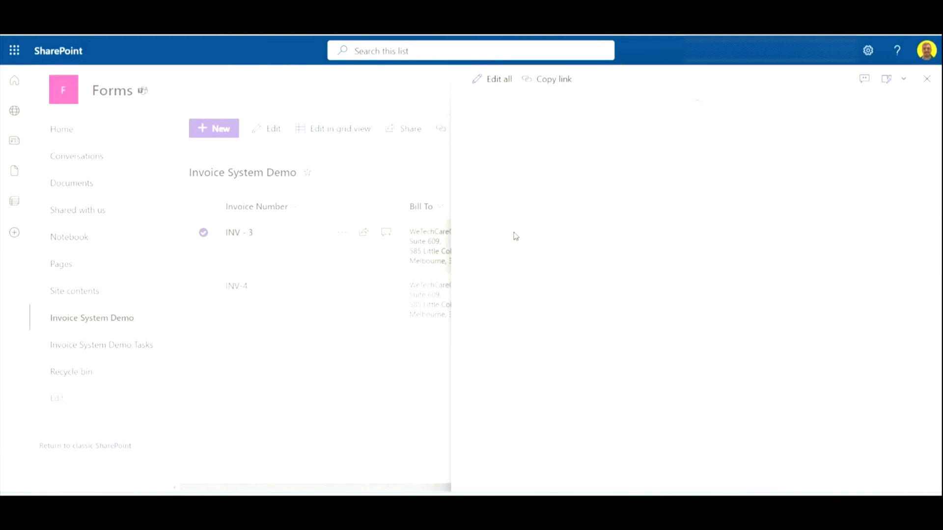
pyautogui.click(513, 289)
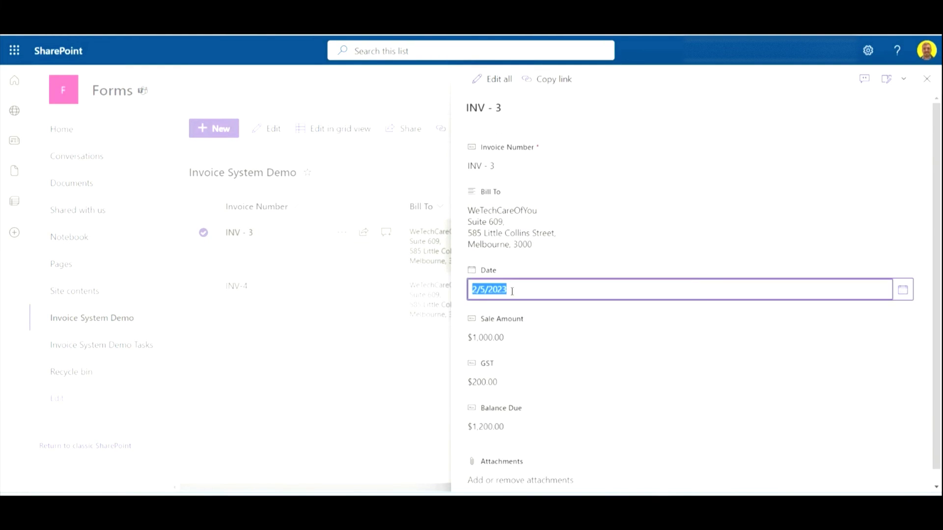
pyautogui.click(902, 289)
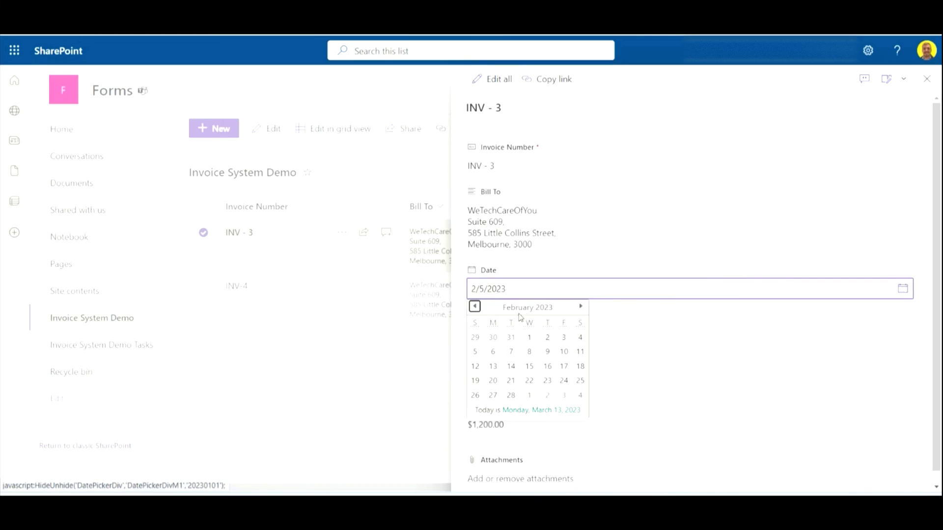
pyautogui.click(529, 368)
pyautogui.click(549, 288)
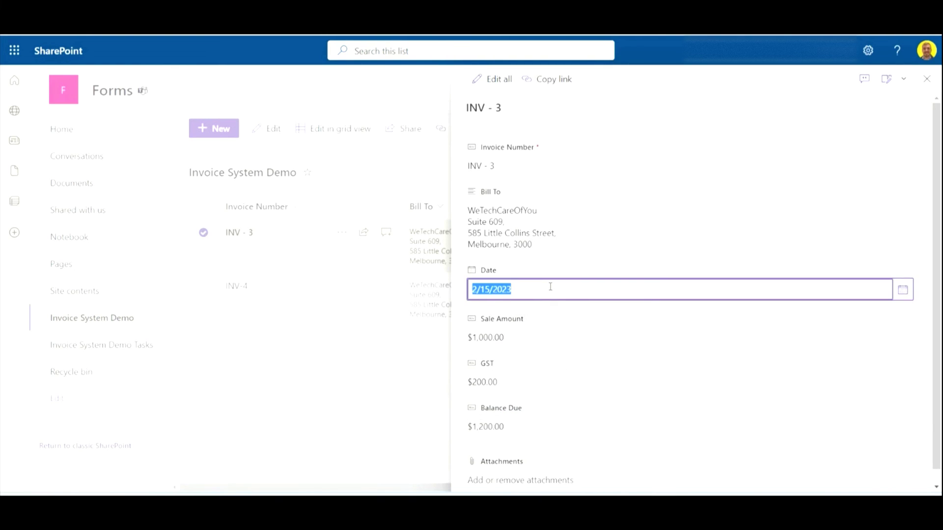
pyautogui.click(419, 324)
# Set the Date of invoice INV-4 to 10/12/2022 and close its details
pyautogui.click(524, 294)
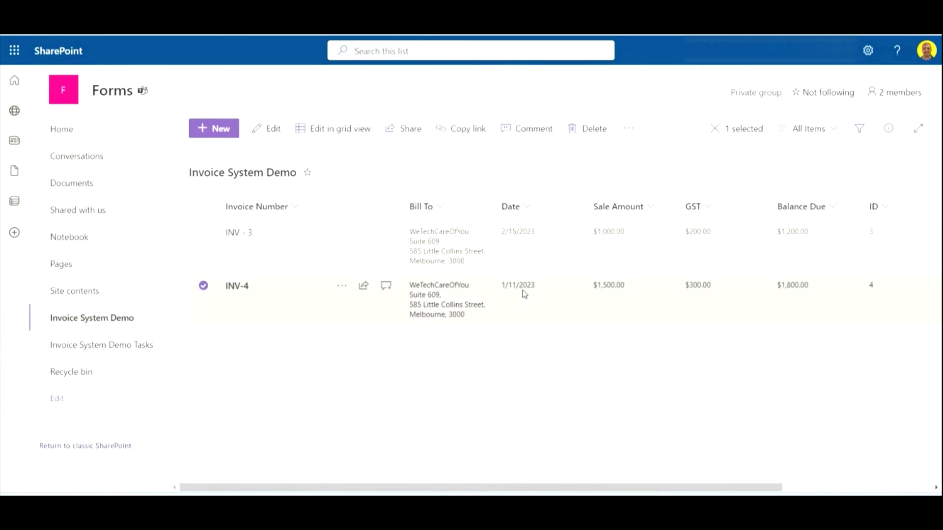
pyautogui.doubleClick(516, 290)
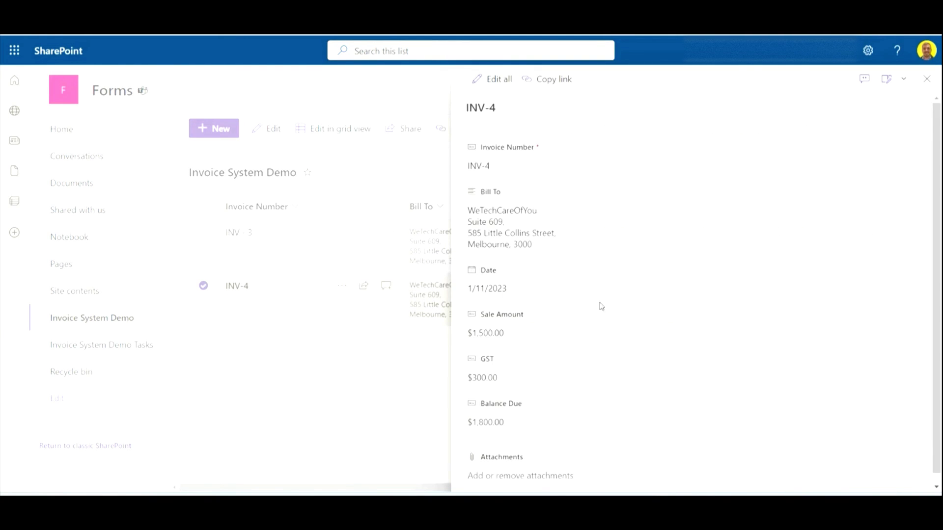
pyautogui.click(535, 293)
pyautogui.click(900, 291)
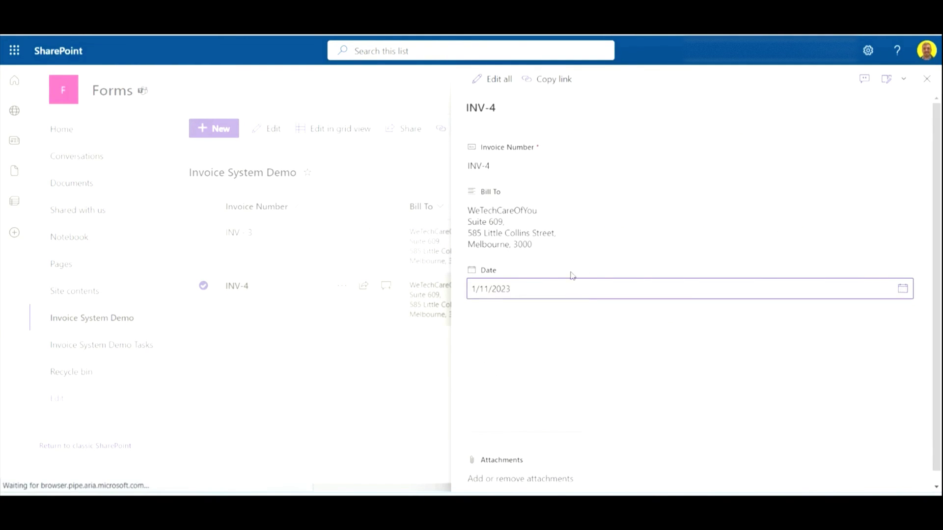
pyautogui.click(475, 307)
pyautogui.click(477, 307)
pyautogui.click(478, 308)
pyautogui.click(530, 367)
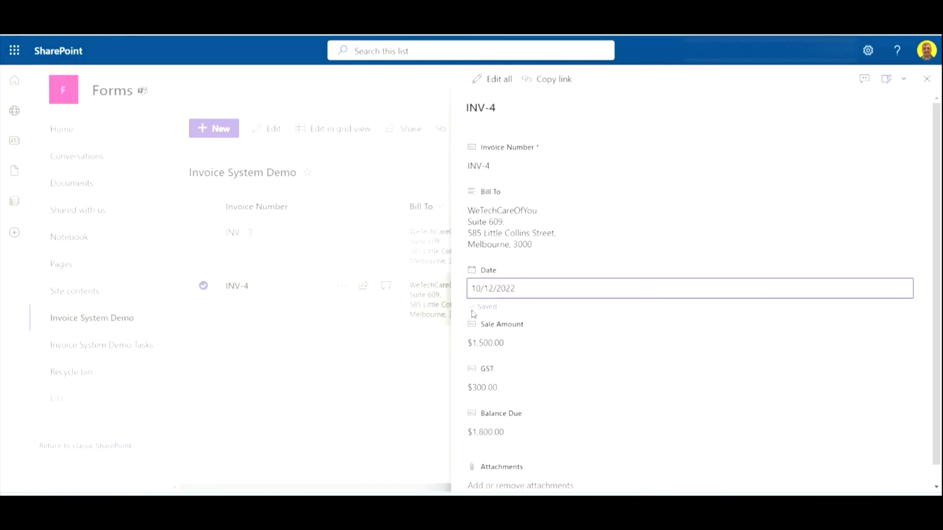
pyautogui.click(343, 364)
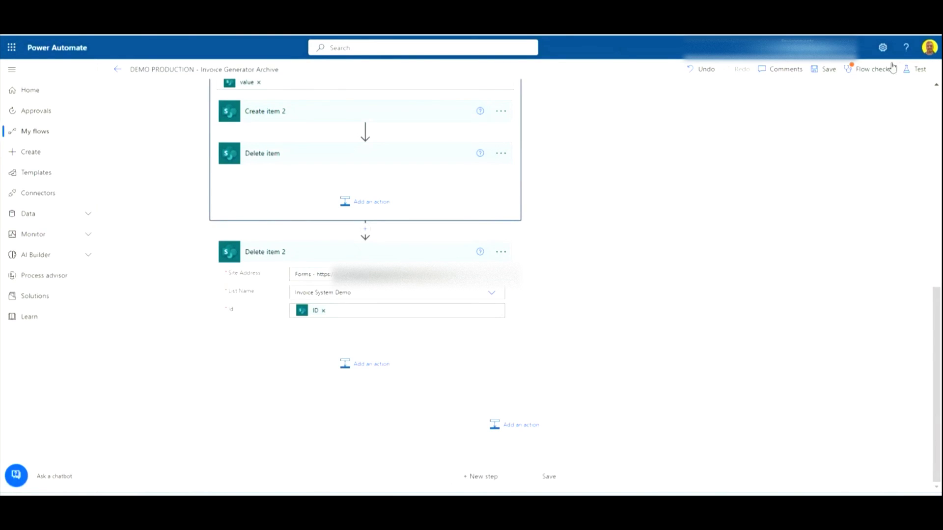
# Start a test run of the Invoice Generator Archive flow in Power Automate
pyautogui.click(917, 69)
pyautogui.click(800, 471)
pyautogui.click(803, 472)
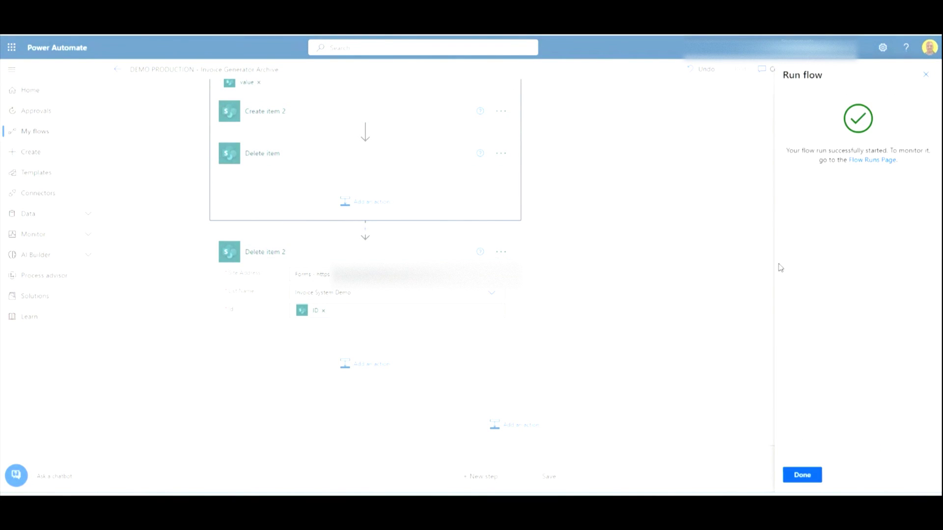
# Dismiss the flow run confirmation, switch to SharePoint, and check the refreshed Invoice System Demo list and the Invoice System Demo Tasks list
pyautogui.click(801, 475)
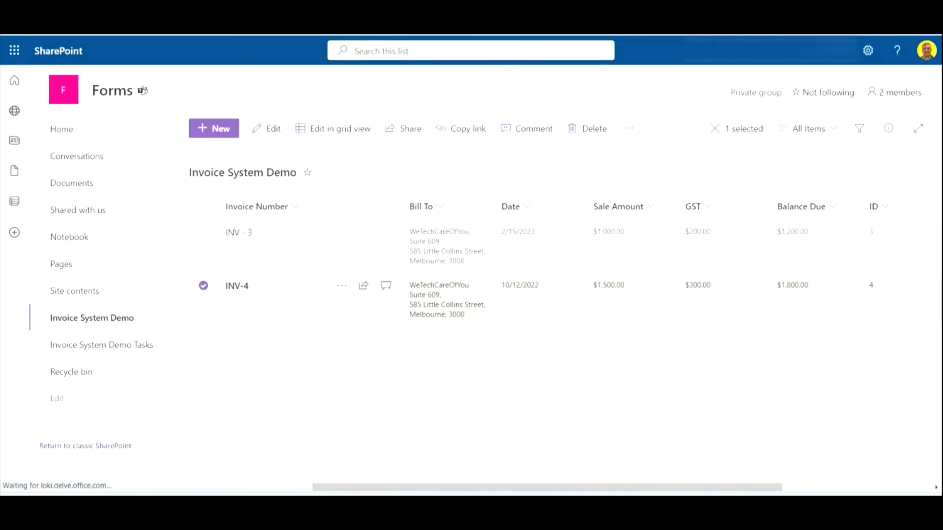
pyautogui.press('F5')
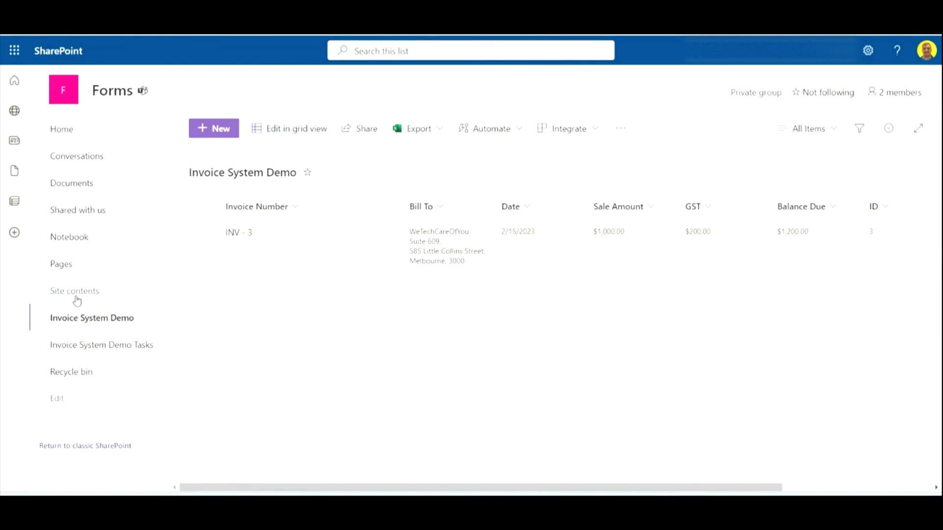
pyautogui.click(101, 346)
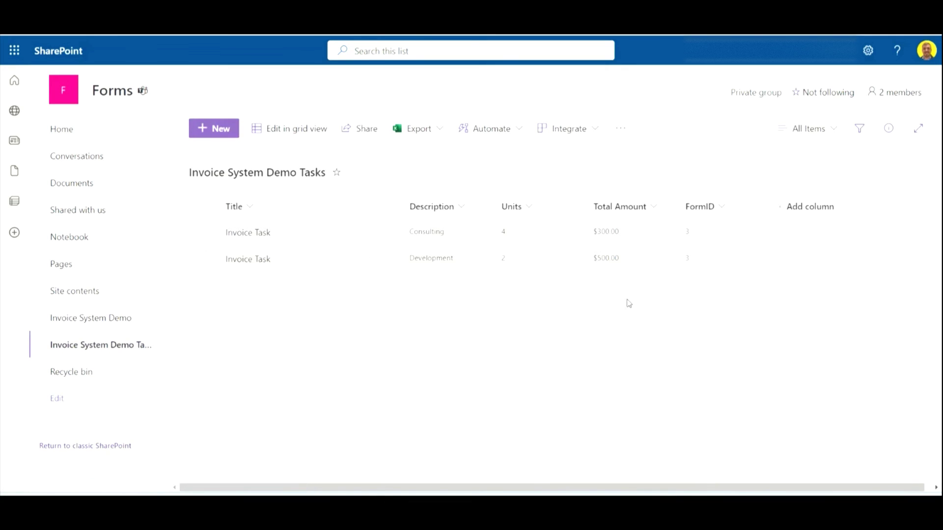
# Open the Invoice System Demo - Archived and Invoice System Demo Tasks - Archived lists from the site contents to check their archived items
pyautogui.click(79, 296)
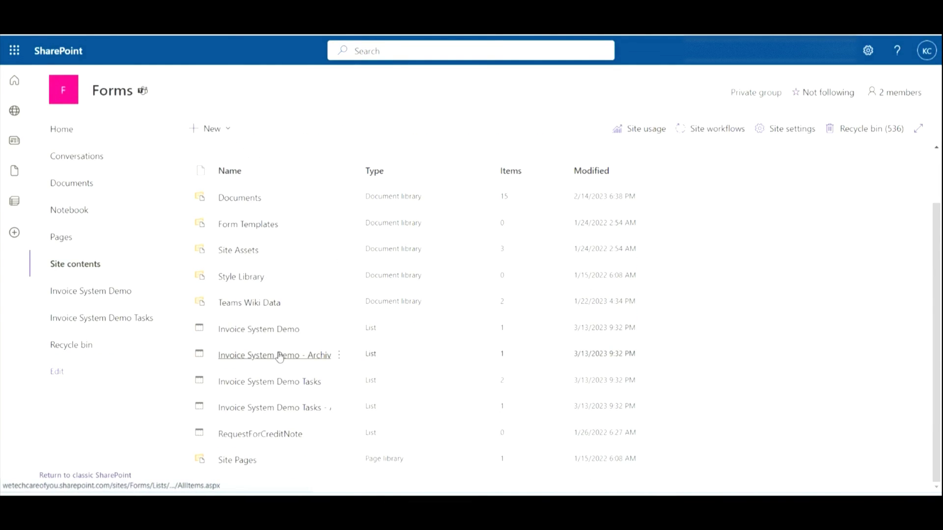
pyautogui.click(277, 356)
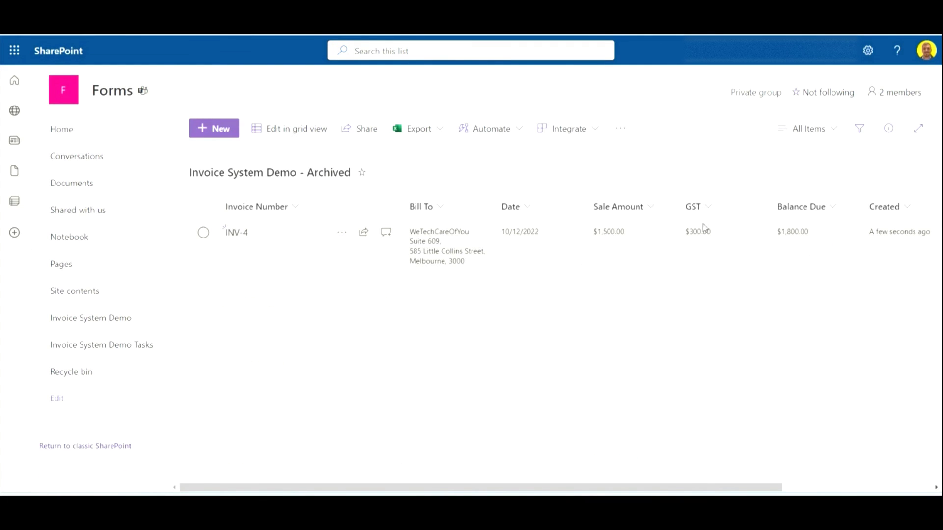
pyautogui.click(77, 294)
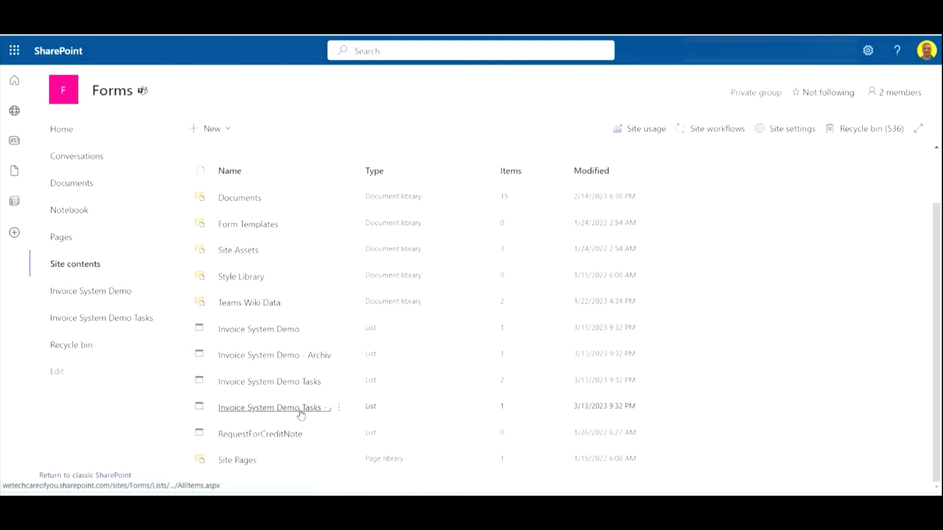
pyautogui.click(301, 411)
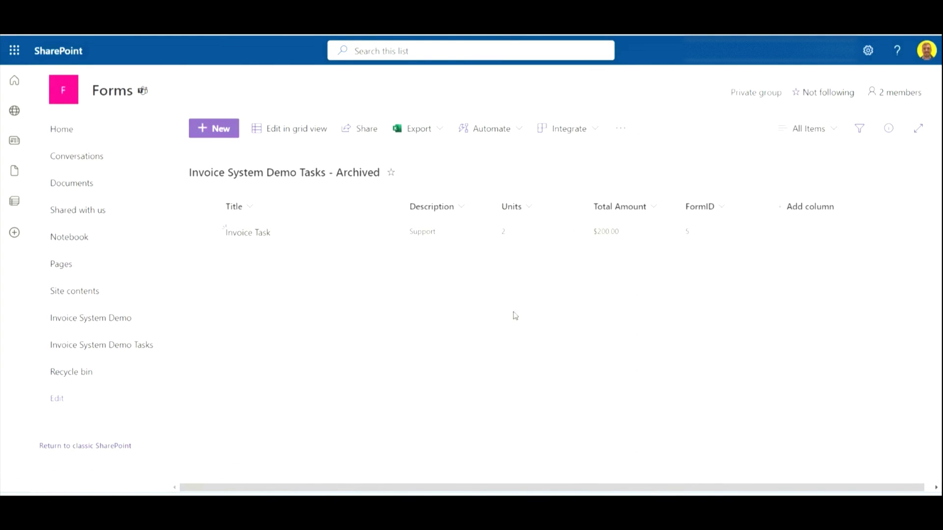